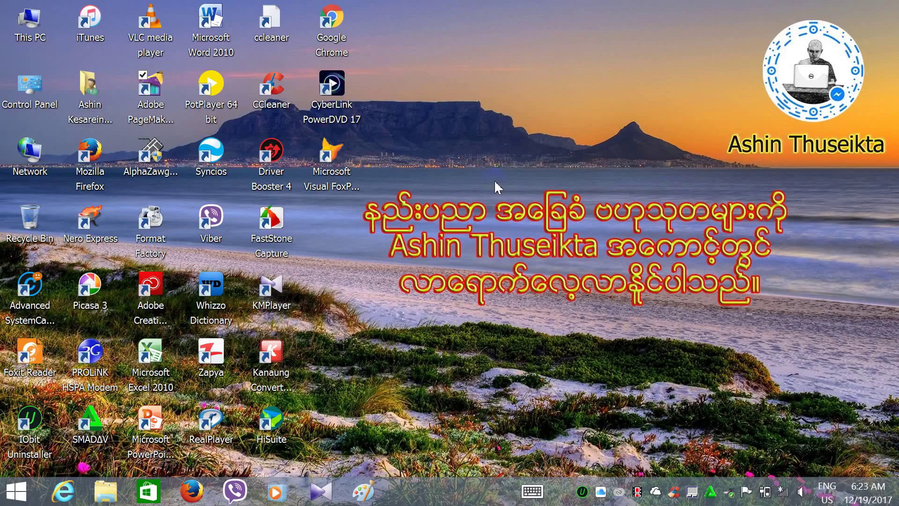
Launch PageMaker 7.0 from its desktop icon and review the File menu.
double_click(146, 87)
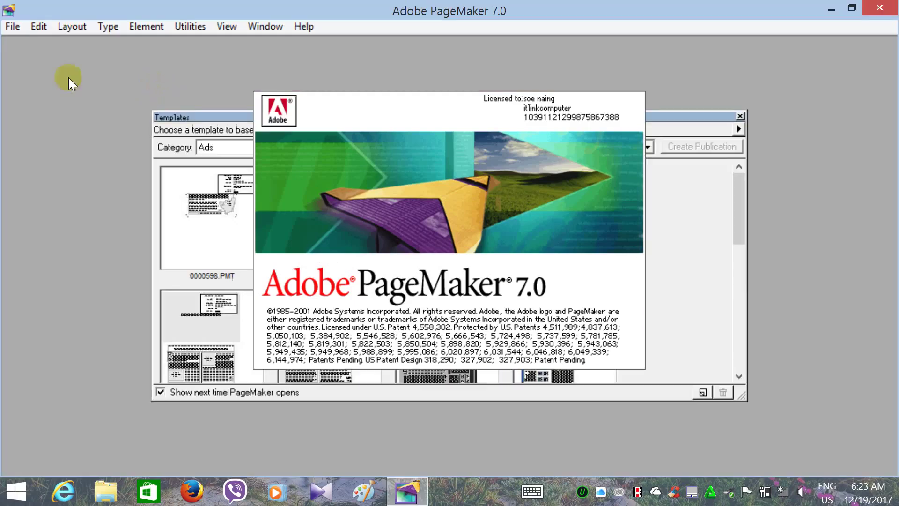
left_click(10, 28)
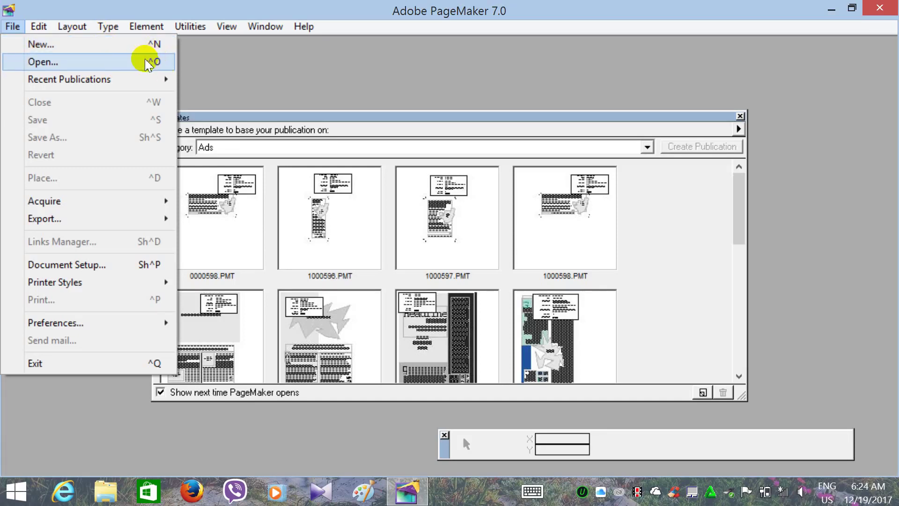
Open the AshinThuseikta.pmd publication.
left_click(86, 62)
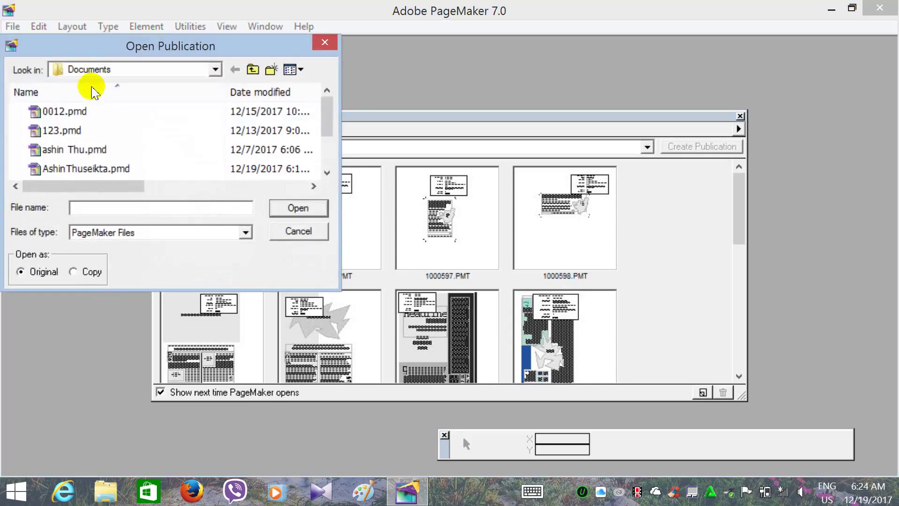
mouse_move(85, 168)
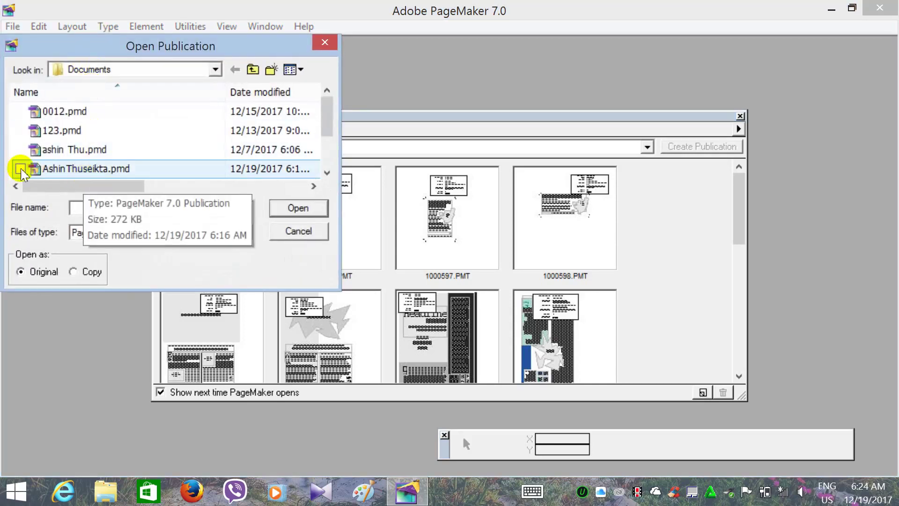
left_click(21, 170)
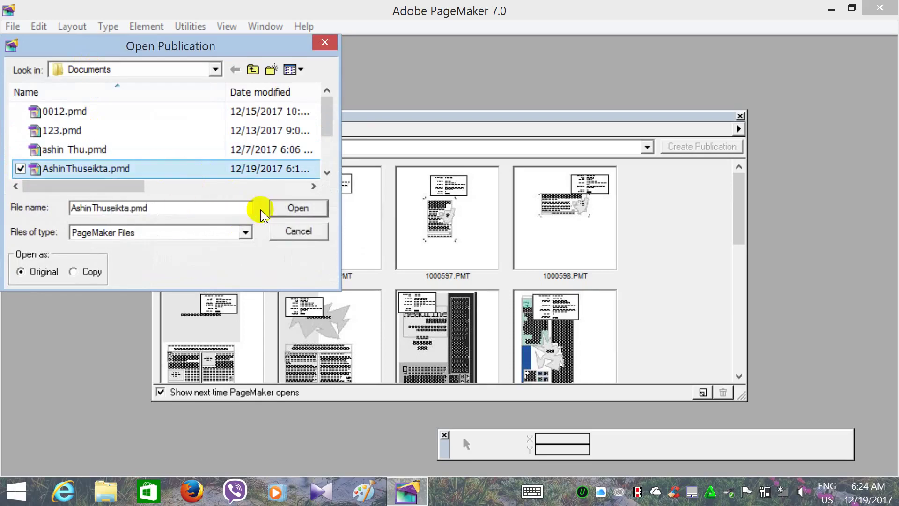
left_click(299, 209)
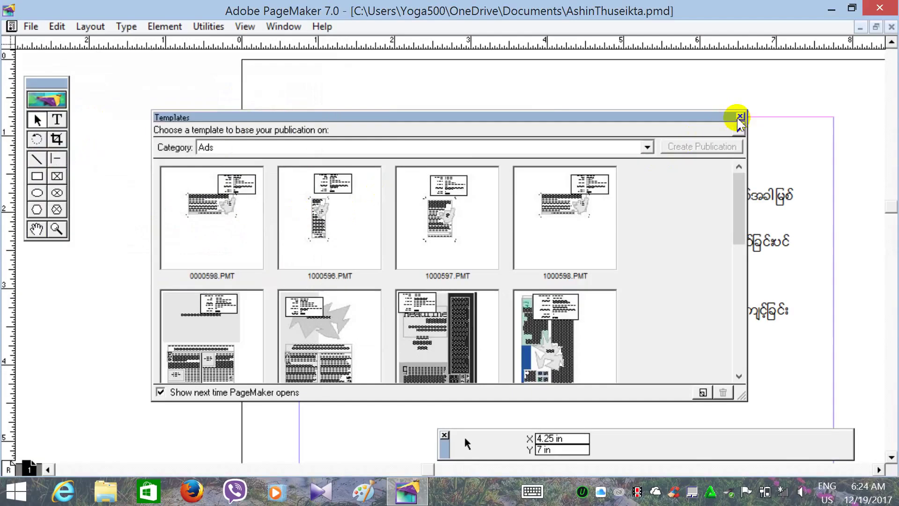
Close the Templates window and pan the page view left to show the text.
left_click(740, 116)
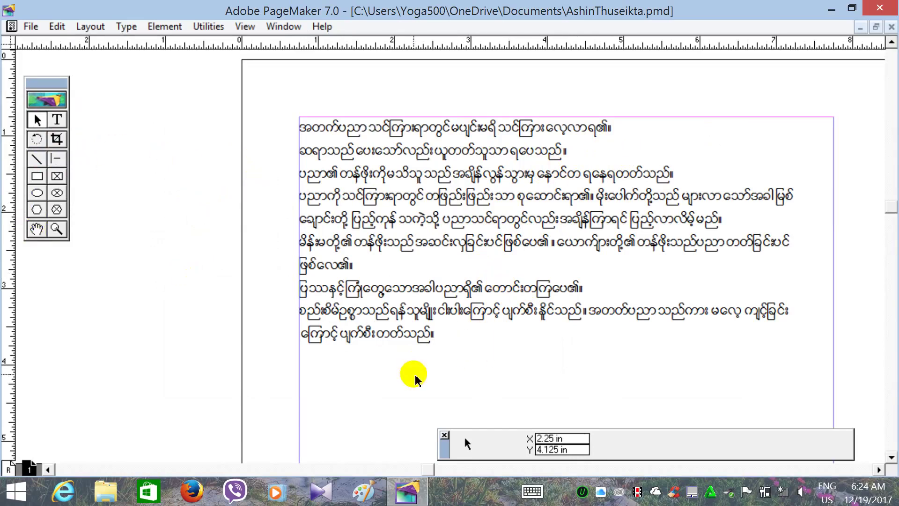
left_click(36, 231)
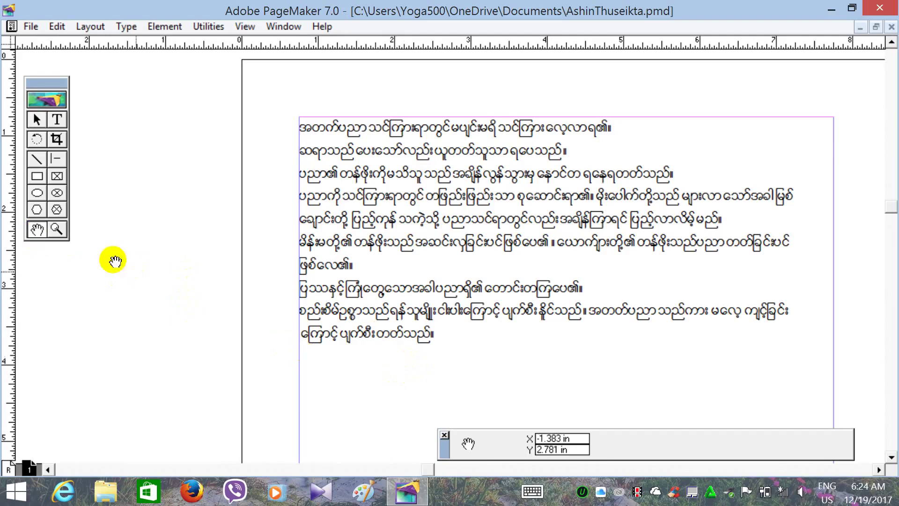
left_click(37, 121)
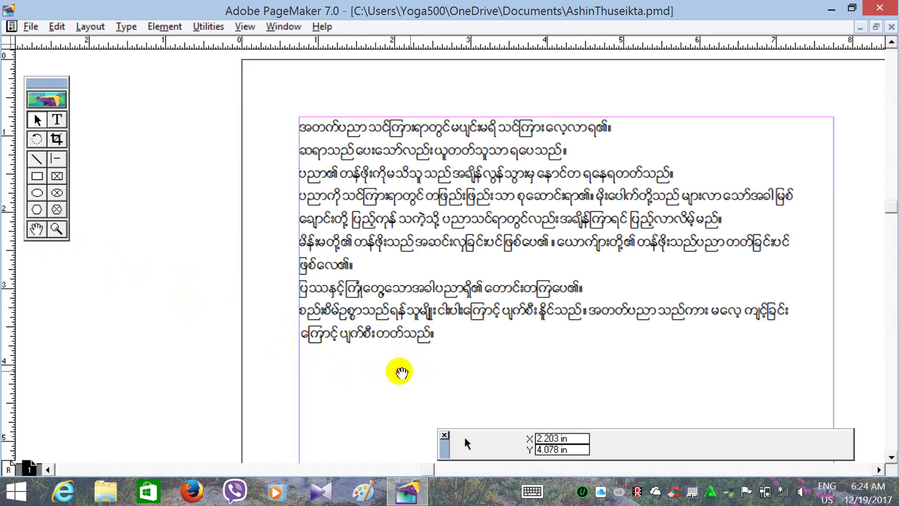
left_click_drag(412, 378, 301, 369)
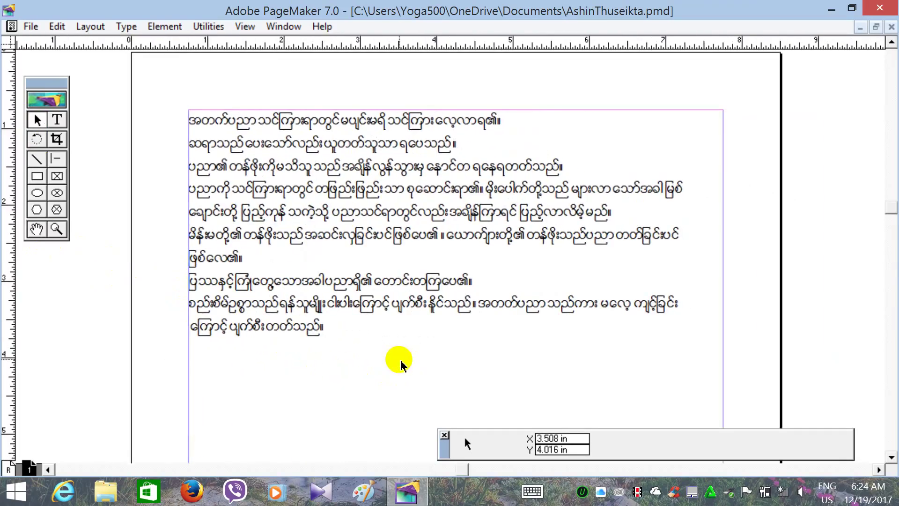
Select all the Burmese text and apply diamond bullets through the Bullets and numbering plug-in.
left_click(57, 120)
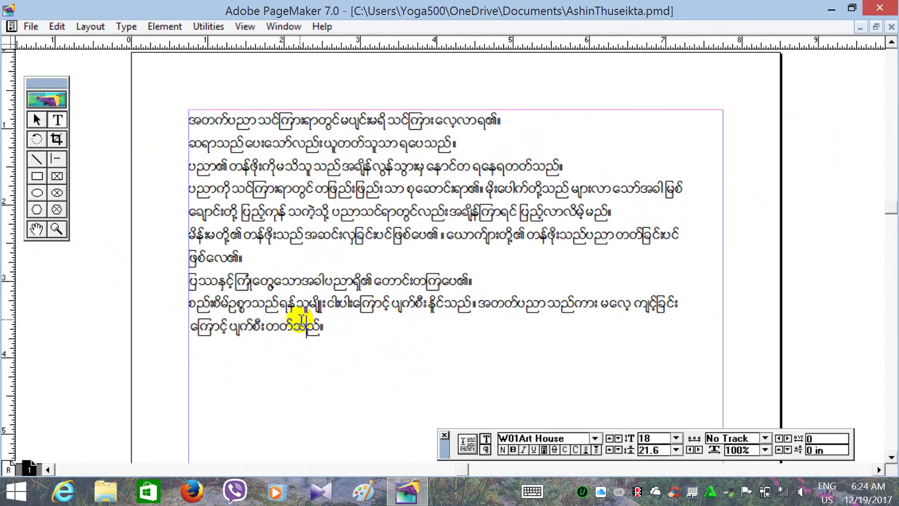
key("ctrl+a")
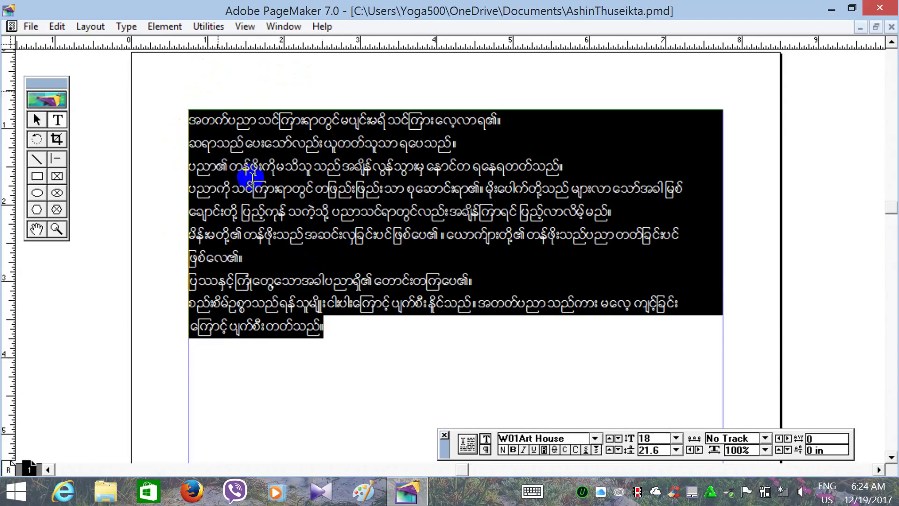
left_click(339, 371)
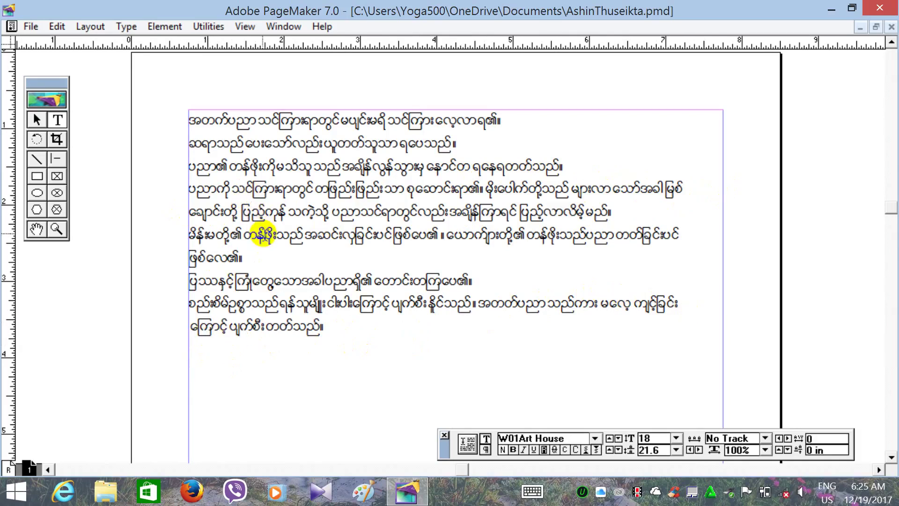
key("ctrl+a")
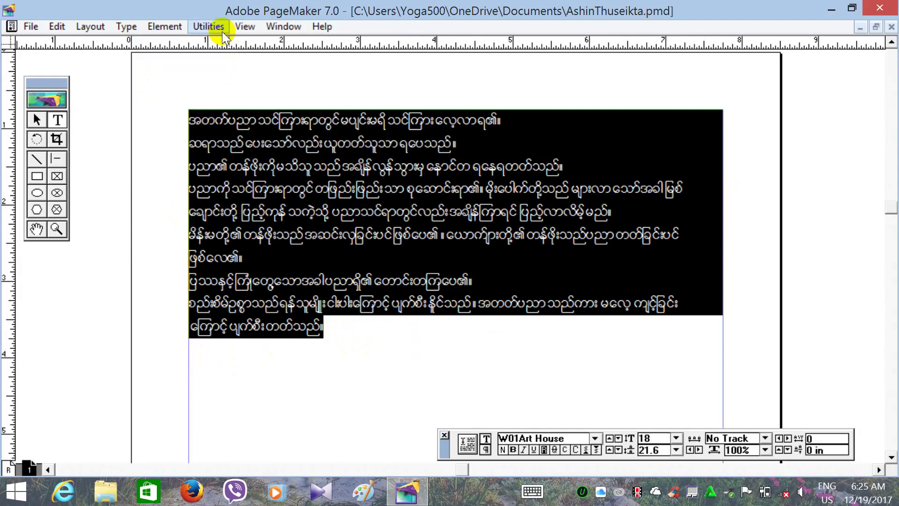
left_click(218, 29)
mouse_move(126, 44)
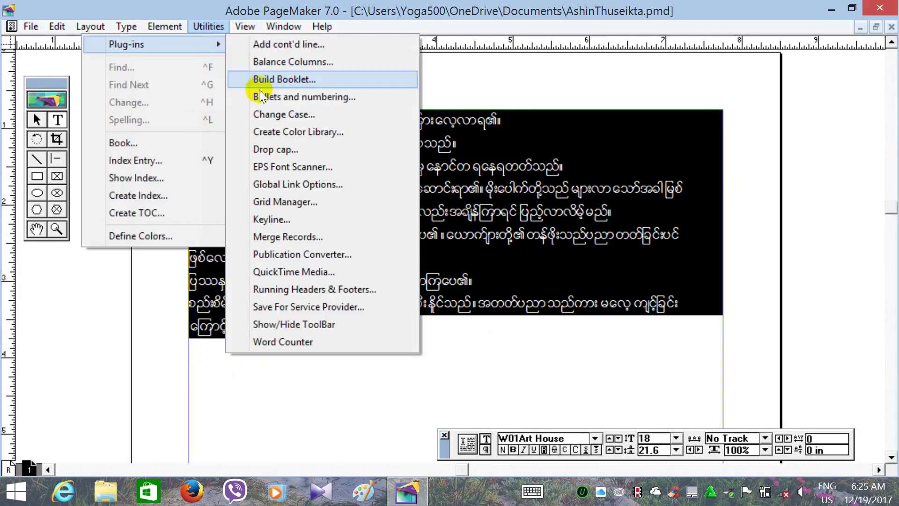
left_click(313, 99)
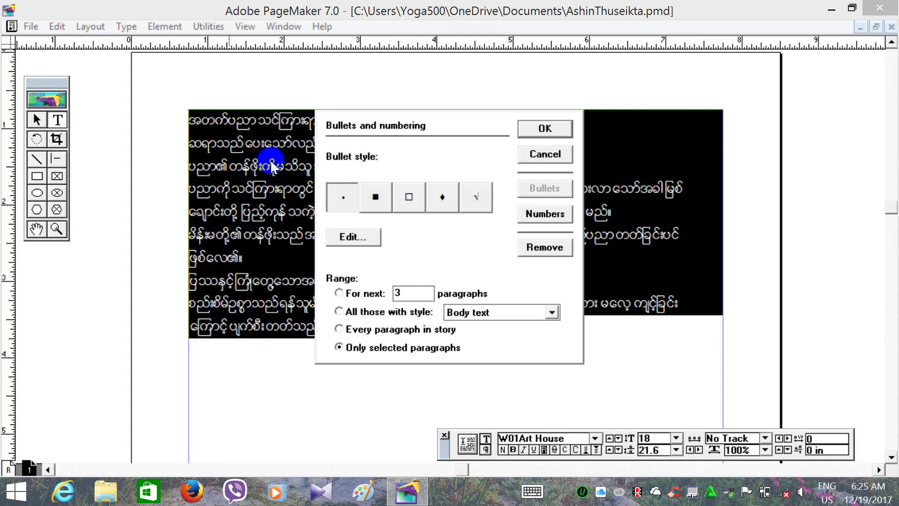
left_click(444, 198)
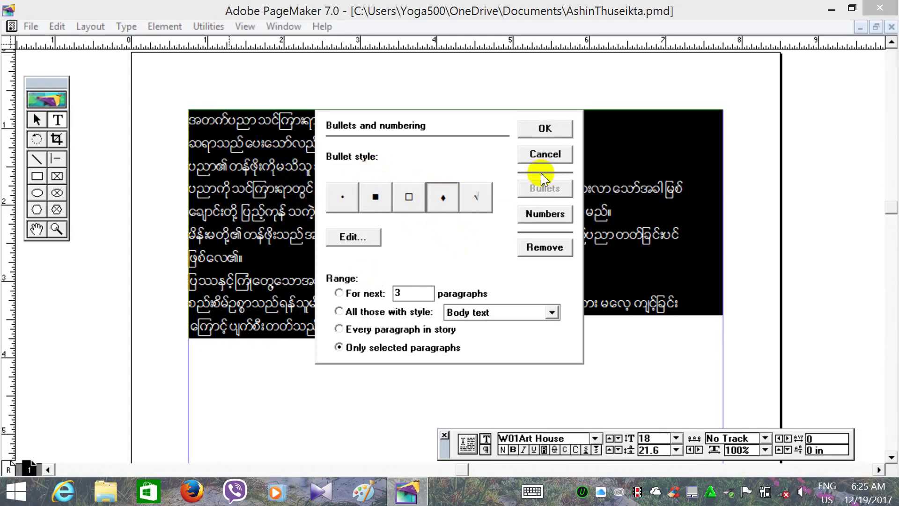
left_click(546, 130)
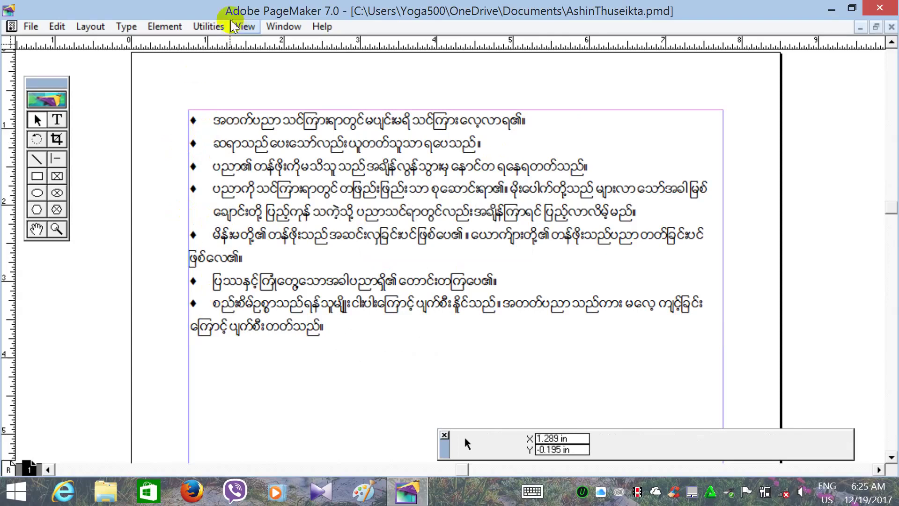
Select all the bulleted text and remove the diamond bullets in Bullets and numbering.
left_click(56, 121)
left_click(212, 214)
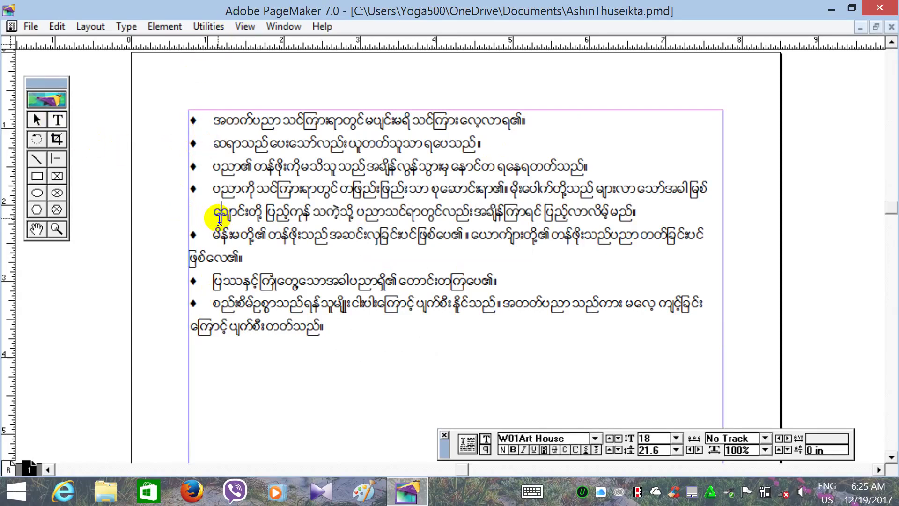
key("ctrl+a")
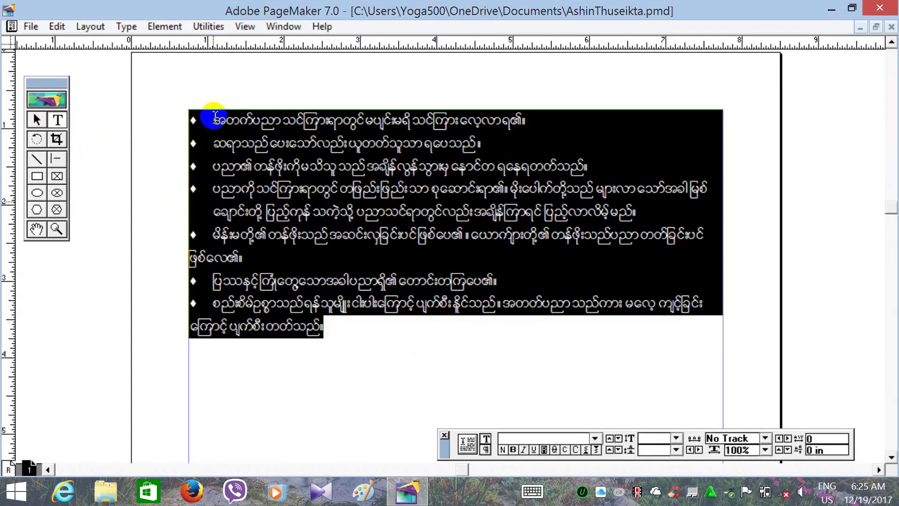
left_click(214, 28)
mouse_move(126, 44)
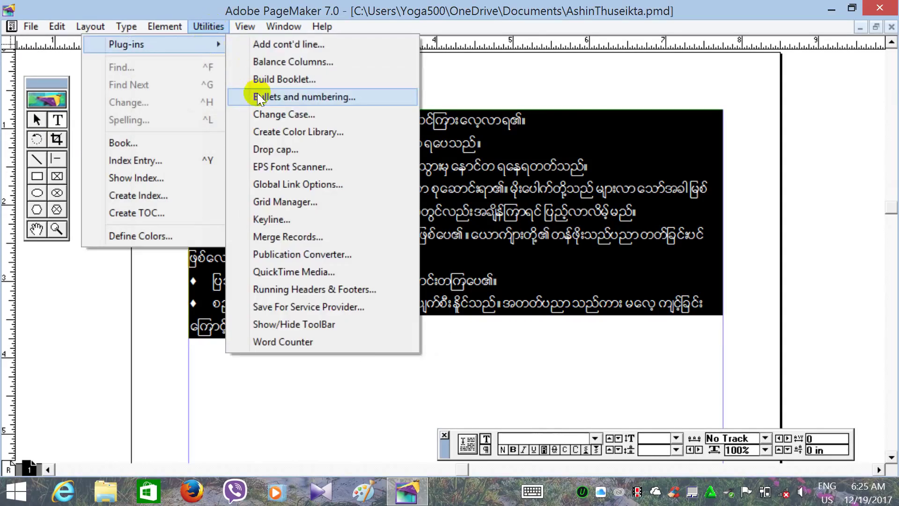
left_click(304, 96)
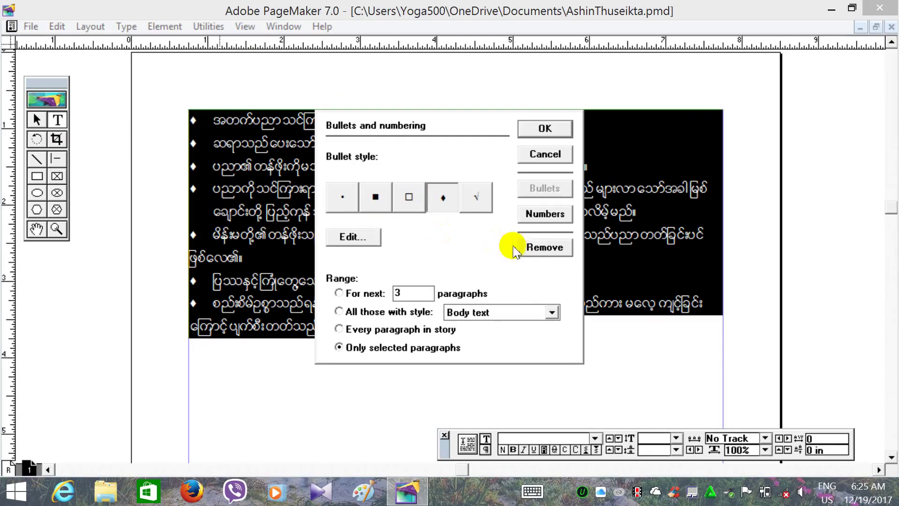
left_click(545, 248)
left_click(440, 308)
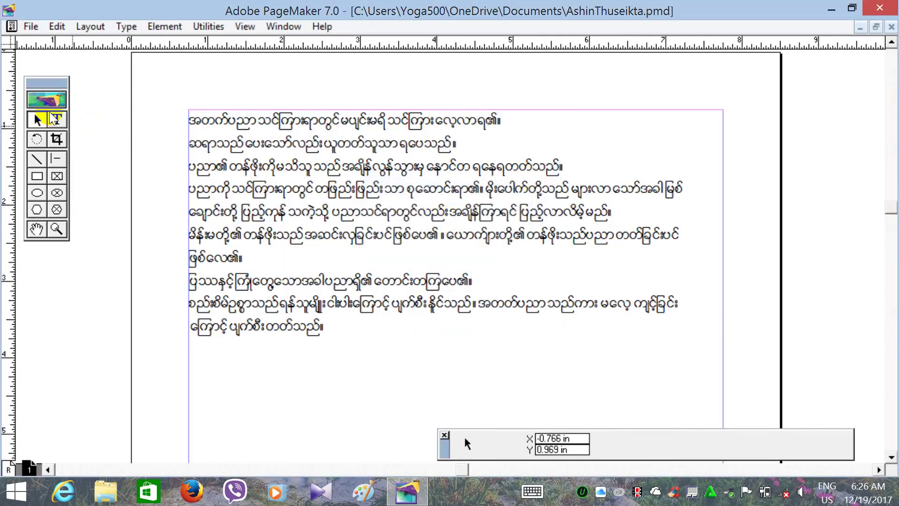
Select all the text and apply a Symbol-font heart bullet via Bullets and numbering.
left_click(252, 167)
key("ctrl+a")
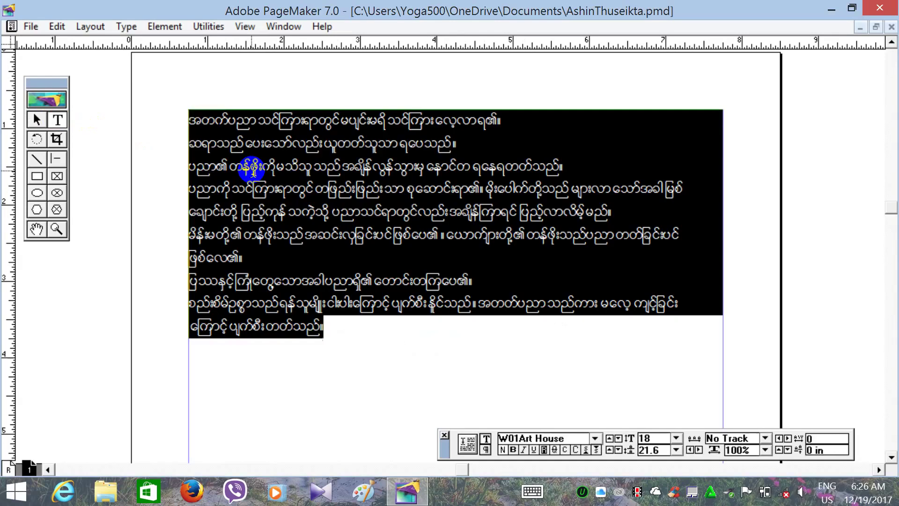
left_click(208, 27)
mouse_move(127, 45)
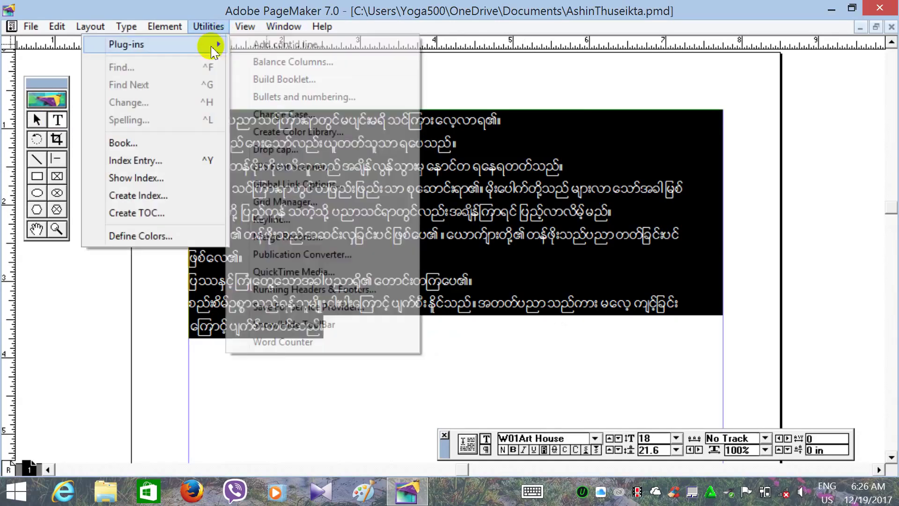
left_click(270, 97)
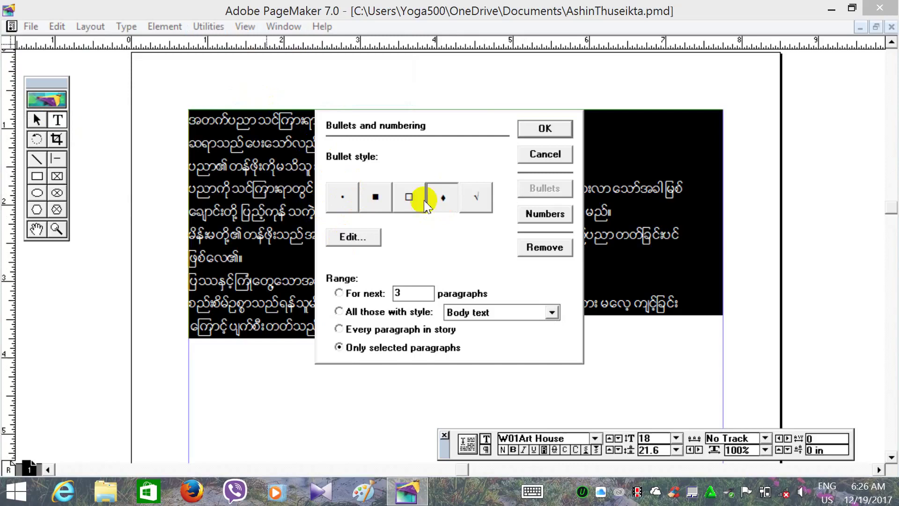
left_click(351, 238)
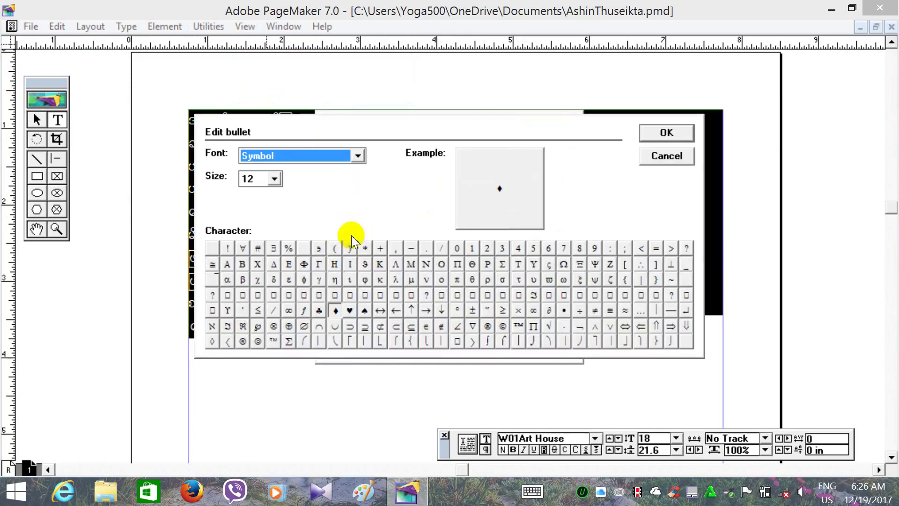
left_click(357, 158)
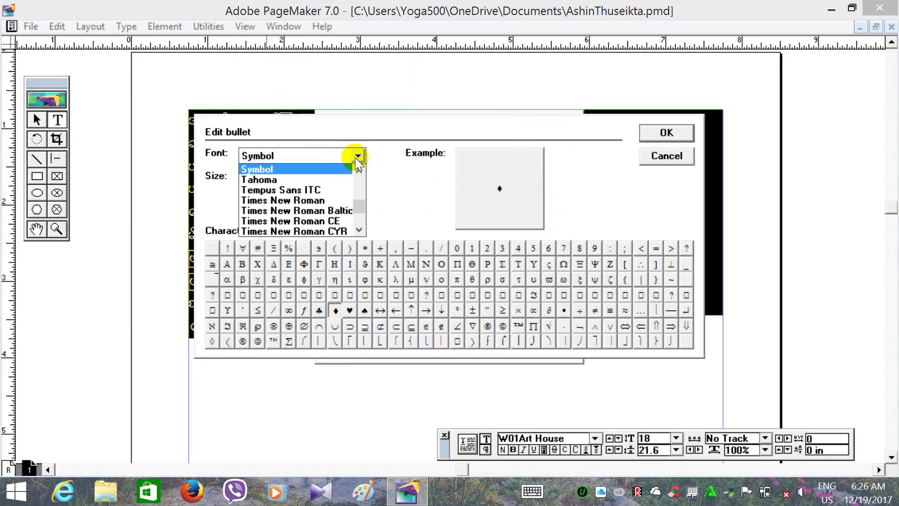
left_click(359, 156)
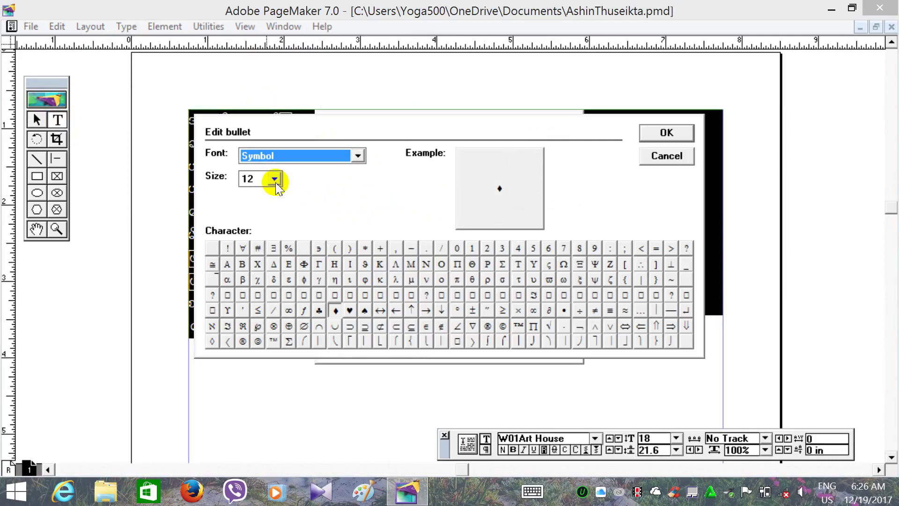
left_click(350, 310)
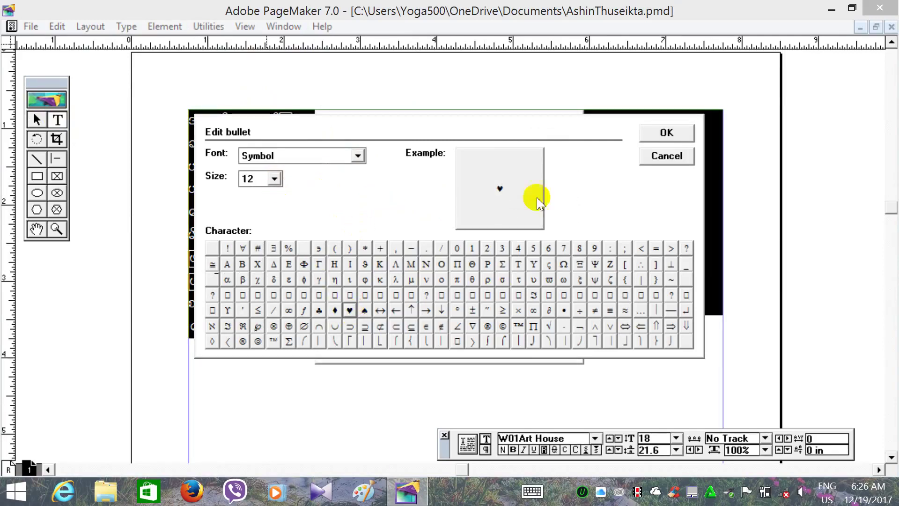
left_click(675, 135)
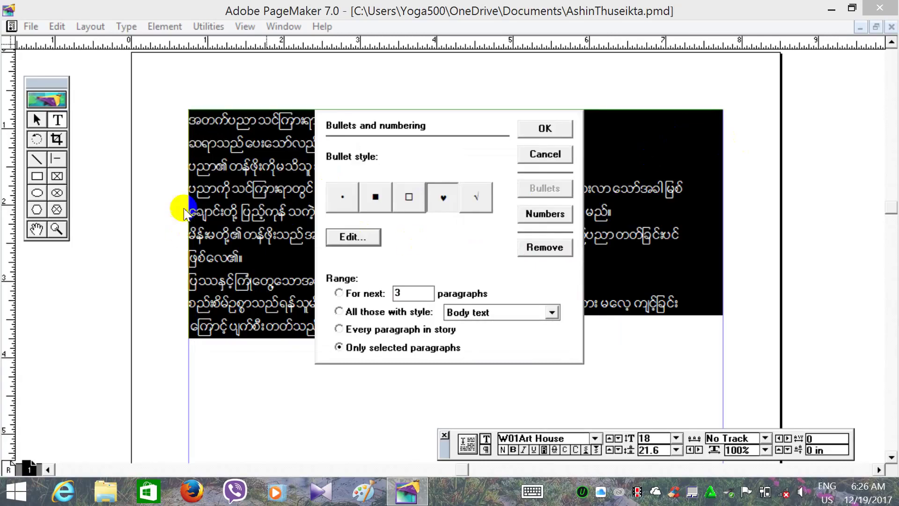
left_click(562, 130)
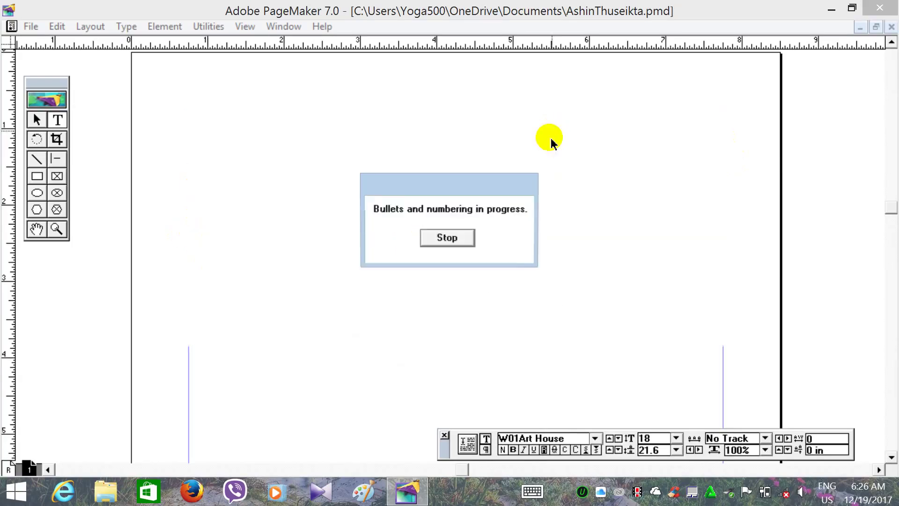
Select all the text and remove the heart bullets in Bullets and numbering.
left_click(56, 121)
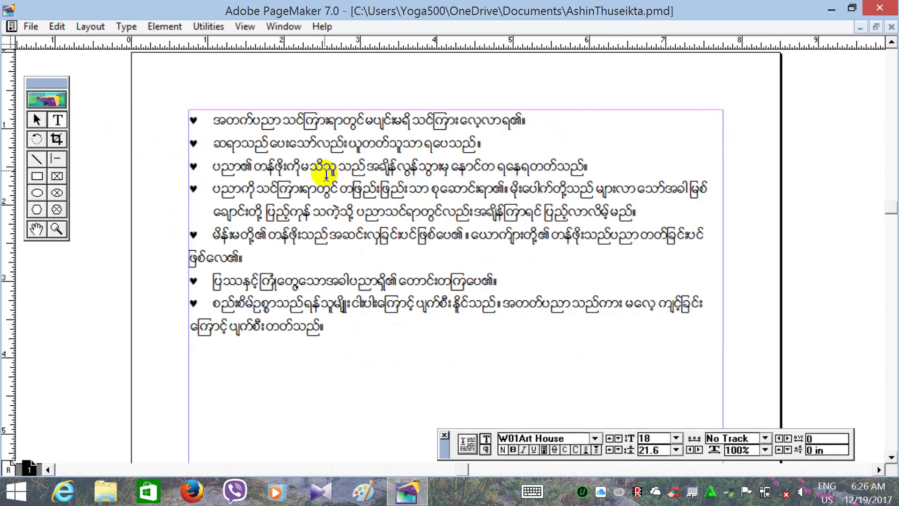
key("ctrl+a")
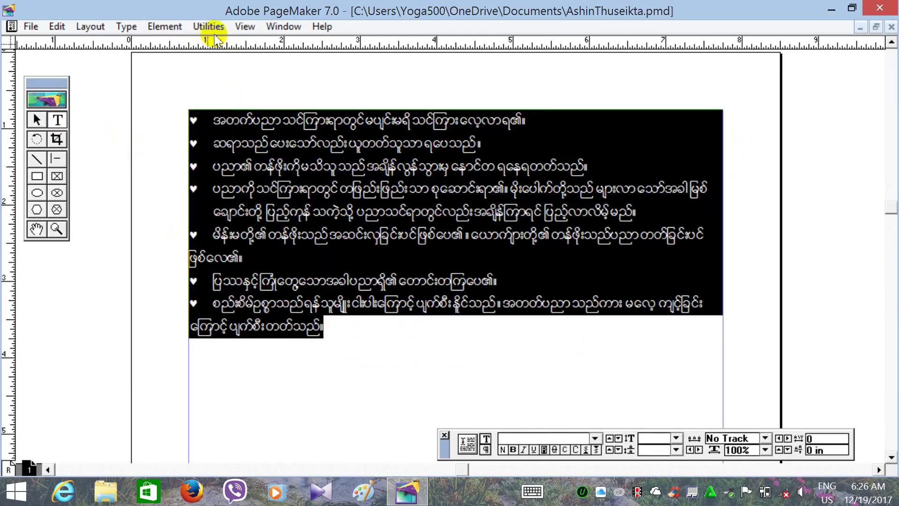
left_click(211, 29)
mouse_move(152, 44)
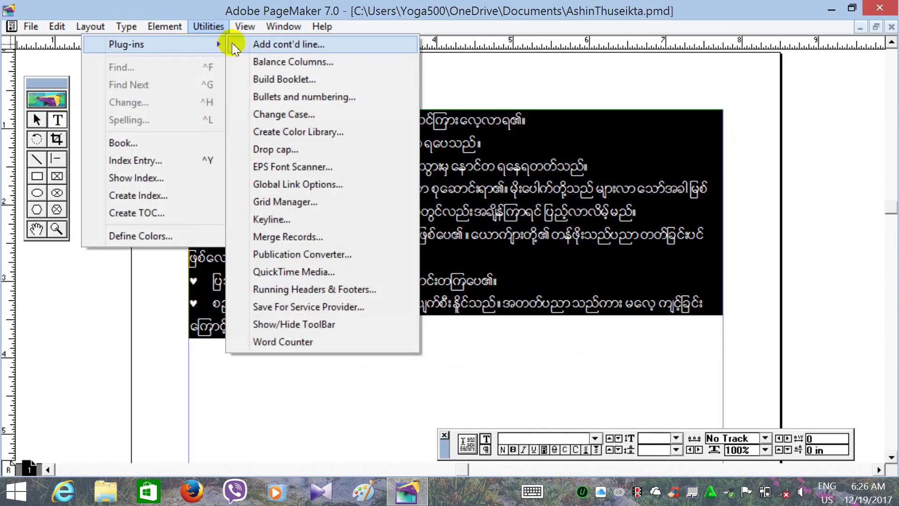
left_click(252, 96)
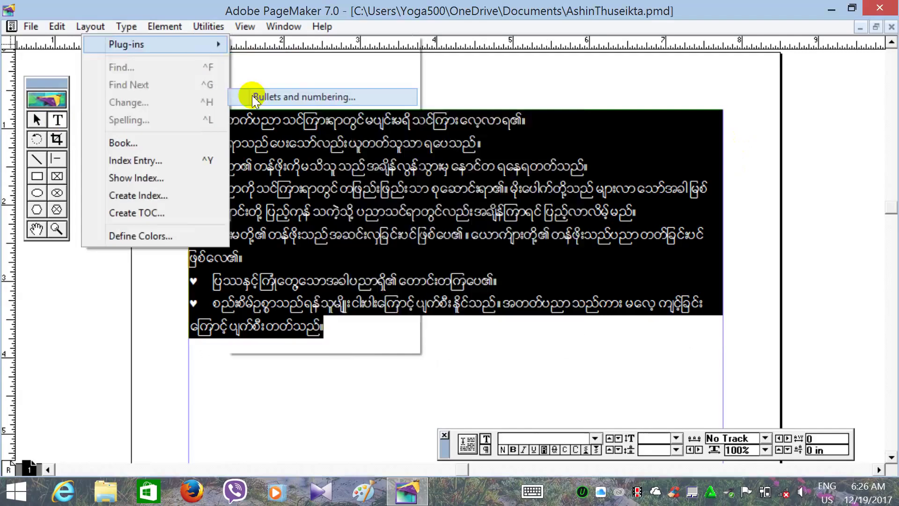
left_click(534, 250)
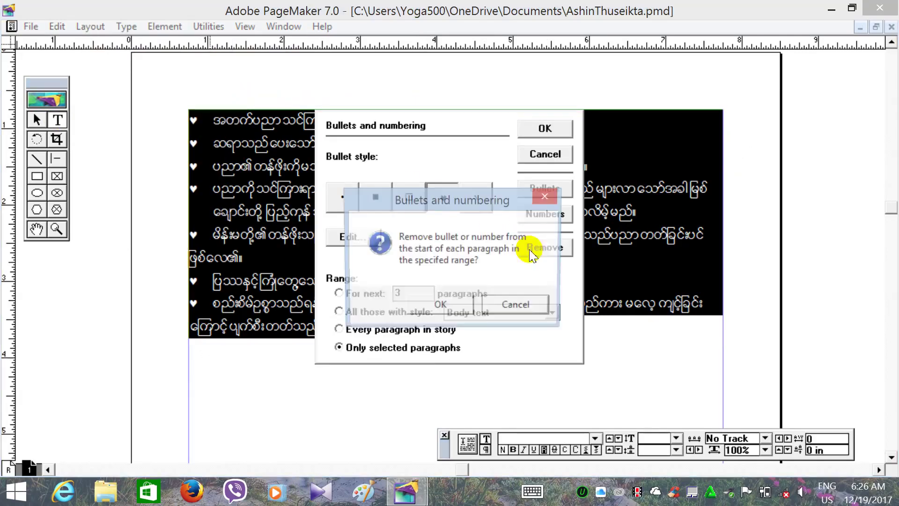
left_click(446, 304)
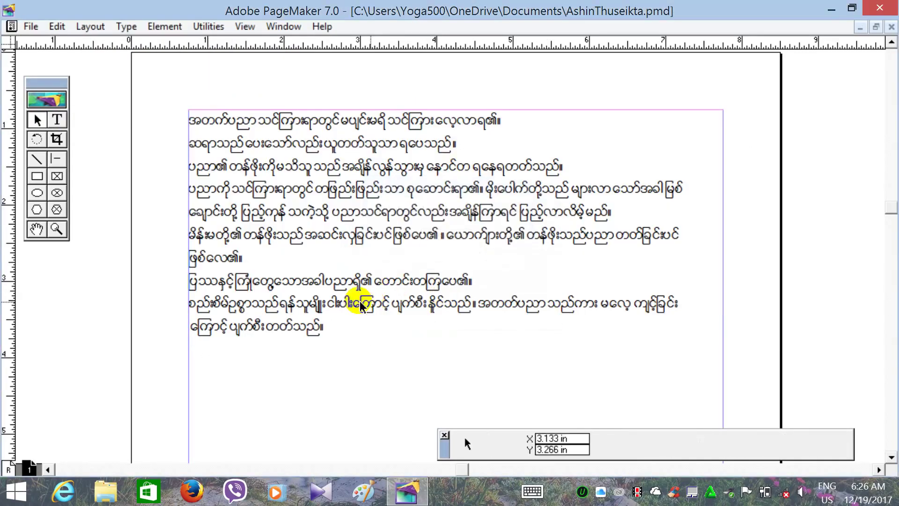
Click back into the story and select all of its text again.
left_click(58, 119)
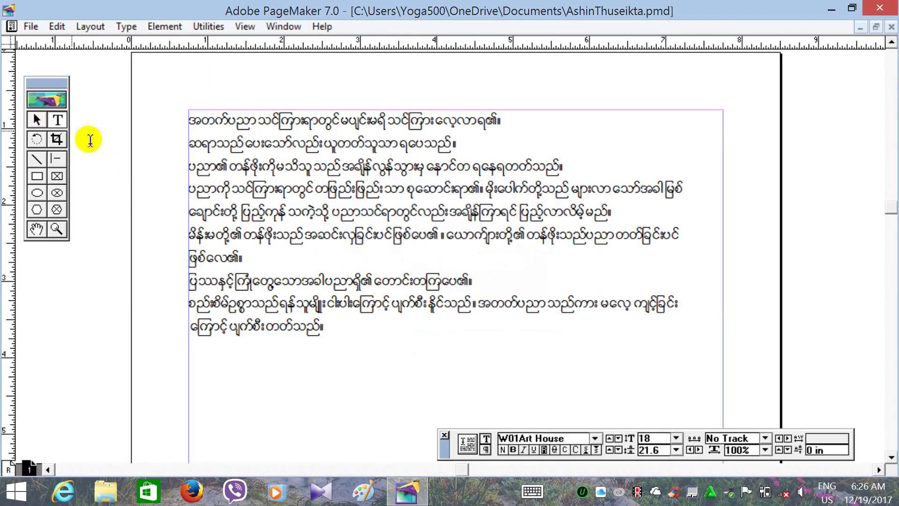
left_click(242, 167)
key("ctrl+a")
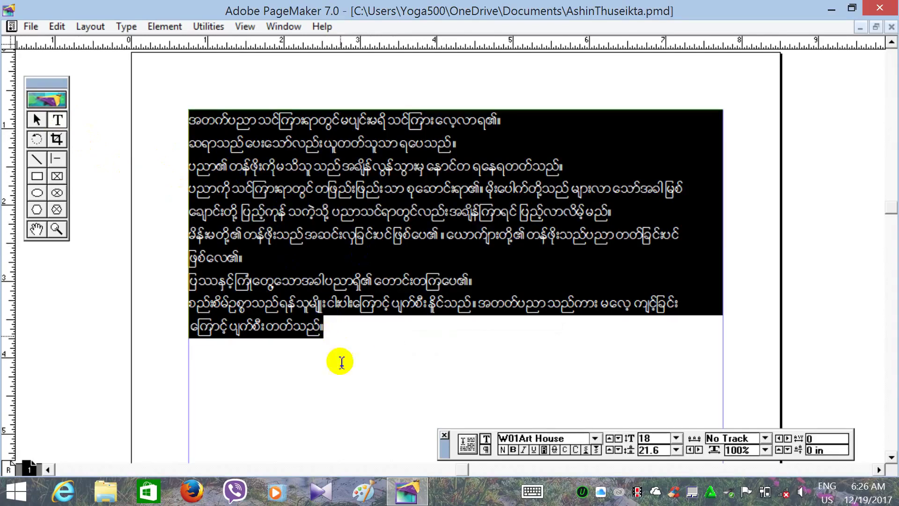
left_click(341, 361)
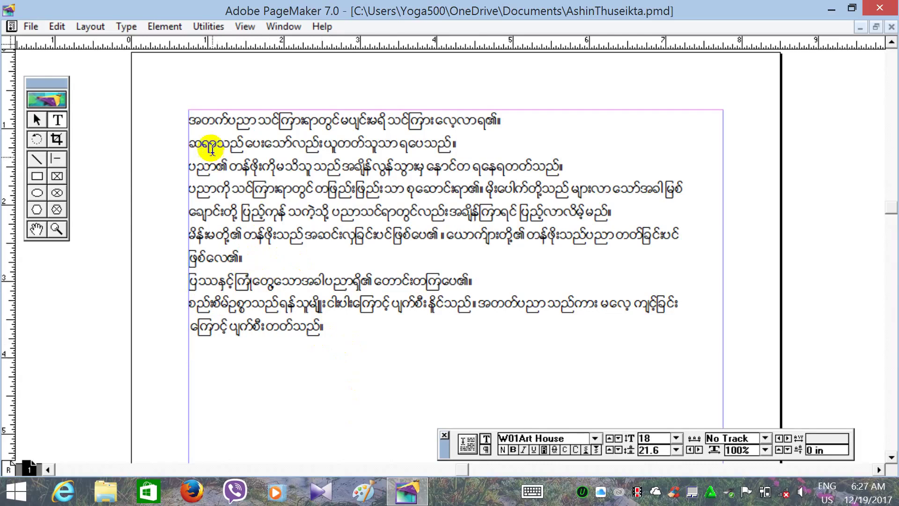
left_click(198, 120)
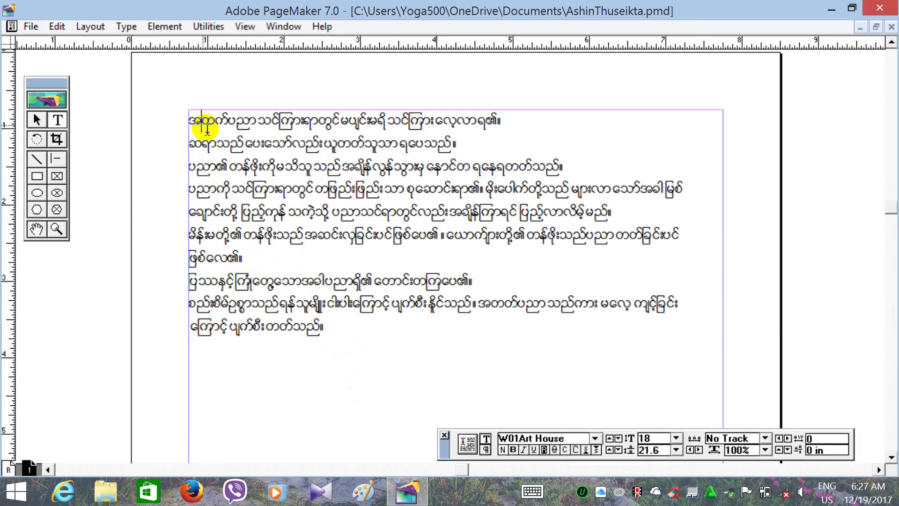
left_click(342, 234)
key("ctrl+a")
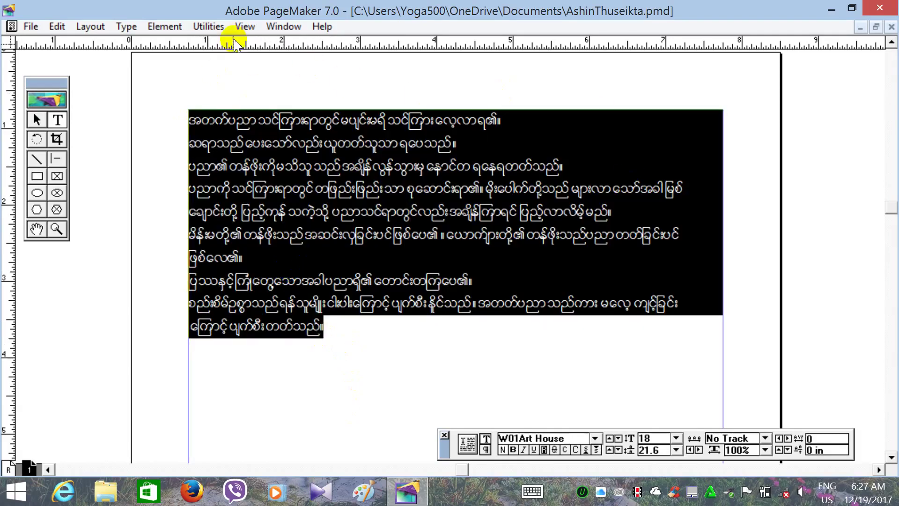
Apply Numbers in Bullets and numbering, keeping the Arabic numeral style.
left_click(209, 27)
mouse_move(127, 44)
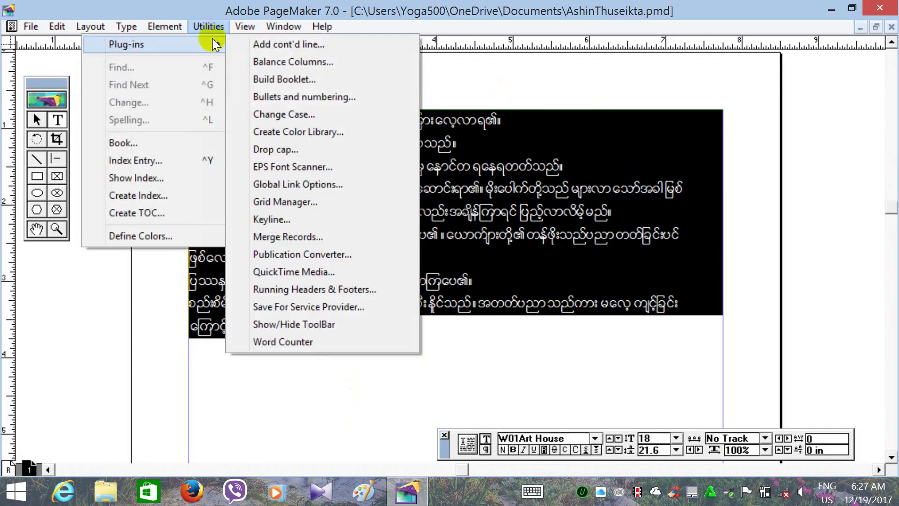
left_click(301, 97)
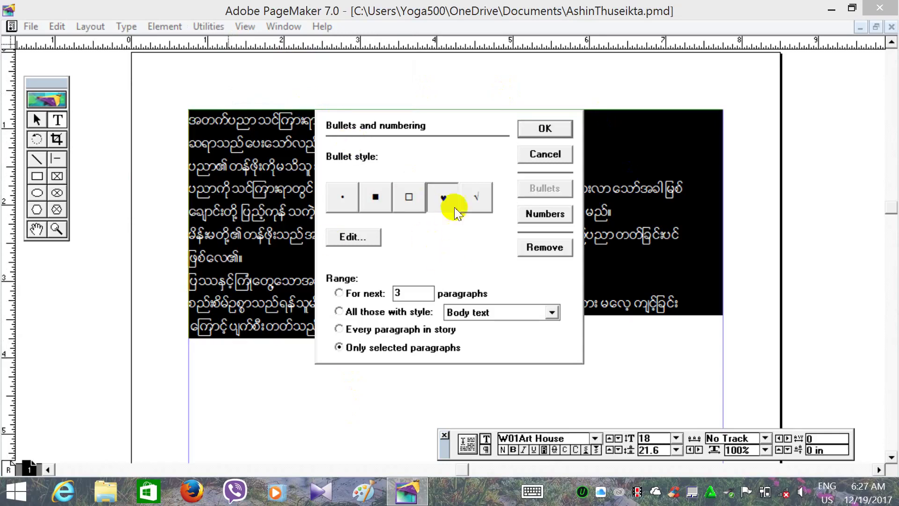
left_click(541, 218)
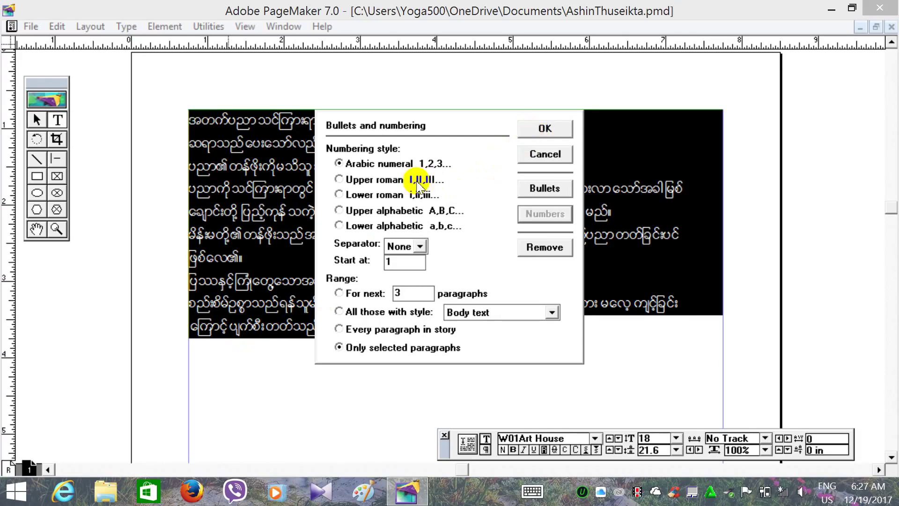
left_click(562, 134)
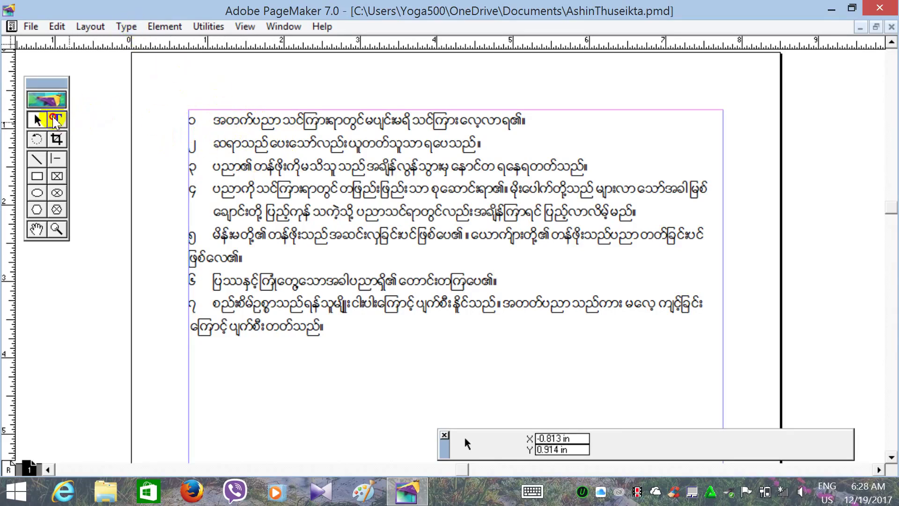
Give all the numbered text a left tab stop at 0.328 in using Indents/Tabs.
left_click(56, 119)
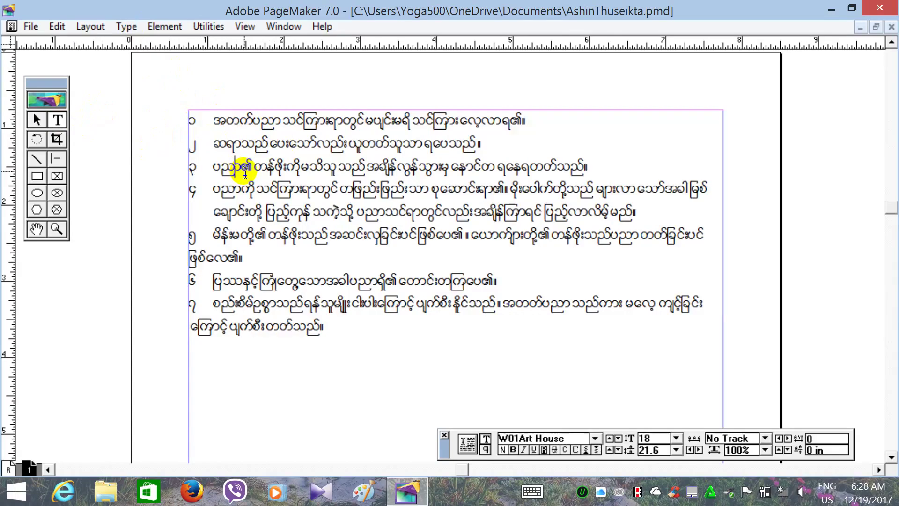
key("ctrl+a")
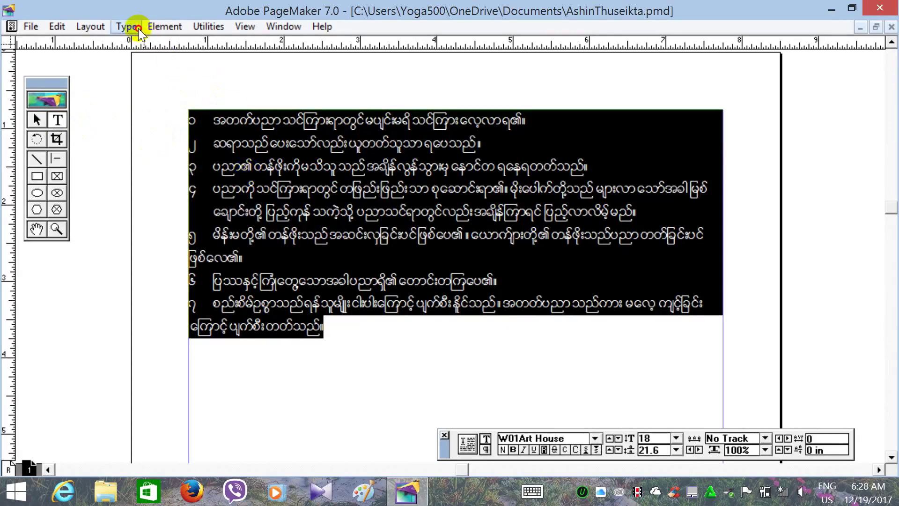
left_click(131, 26)
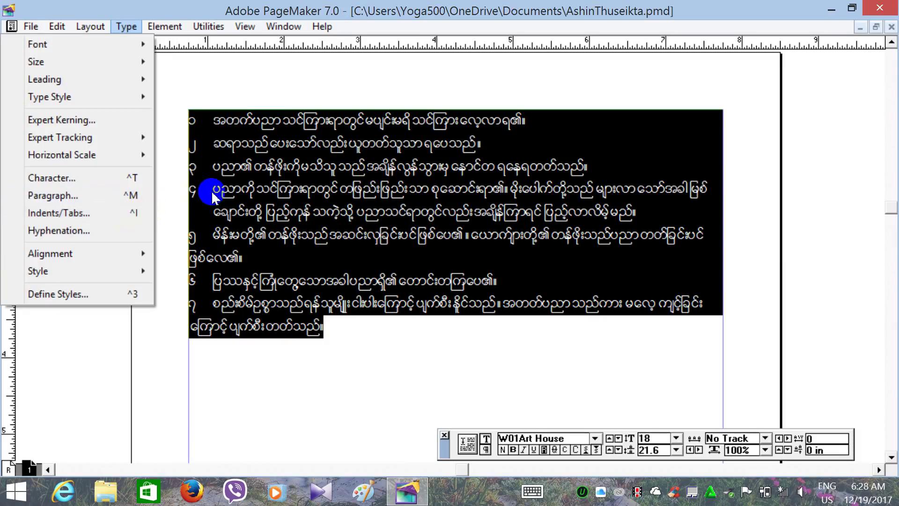
left_click(138, 213)
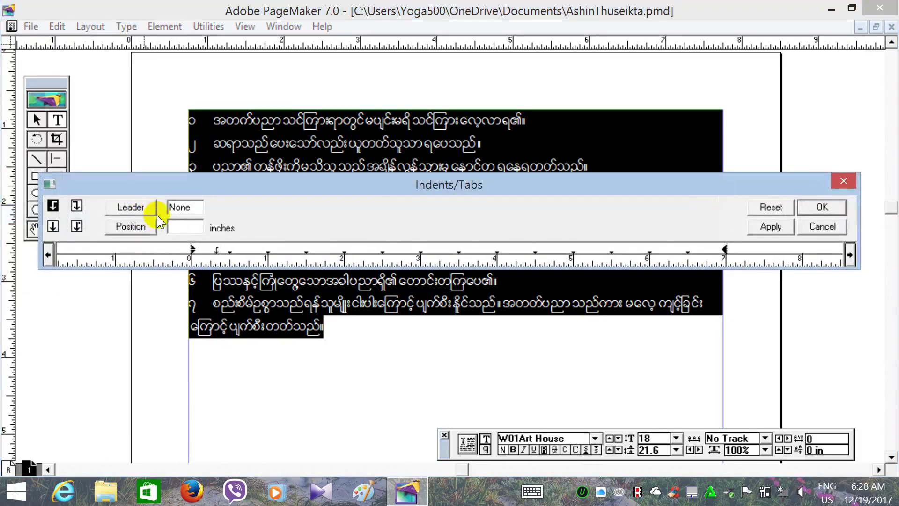
left_click(847, 184)
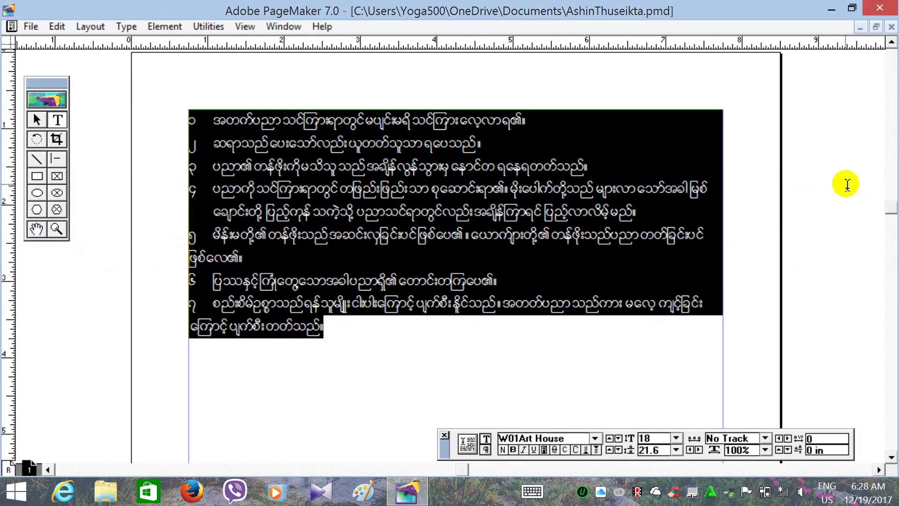
key("ctrl+i")
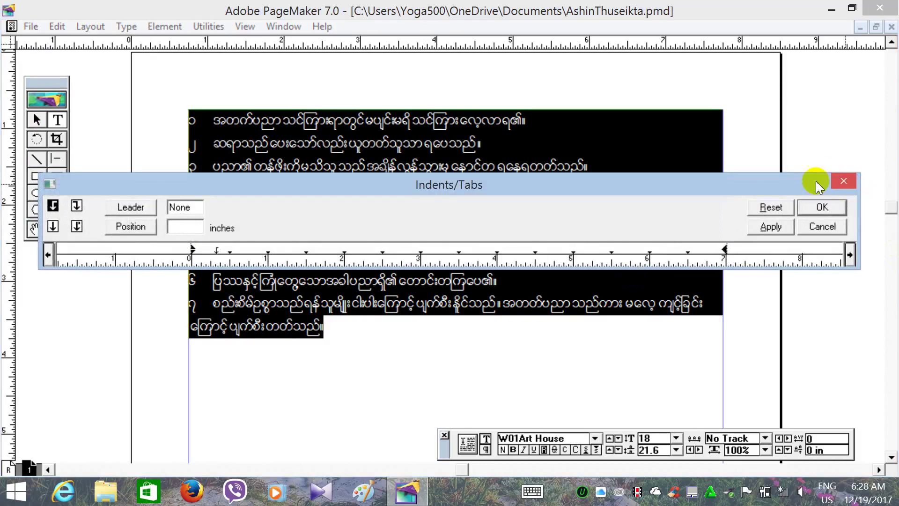
left_click_drag(569, 181, 564, 188)
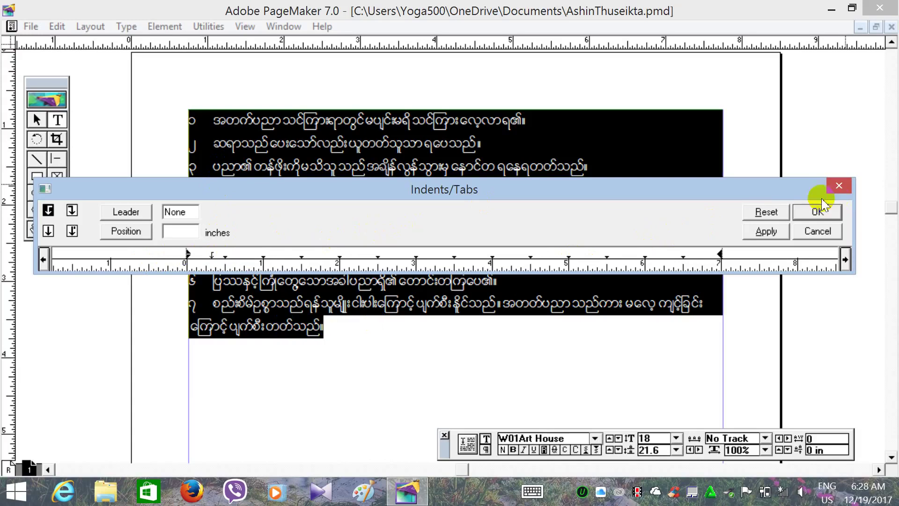
left_click(764, 213)
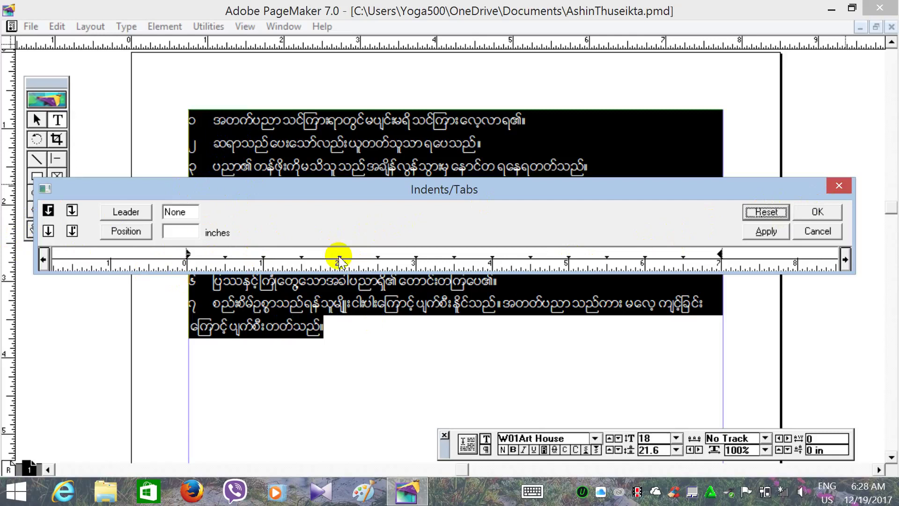
left_click(49, 212)
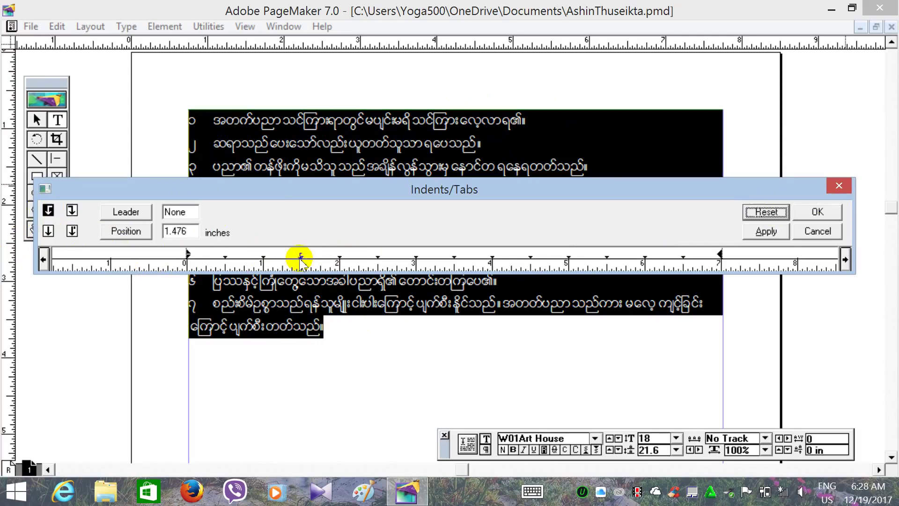
left_click(766, 232)
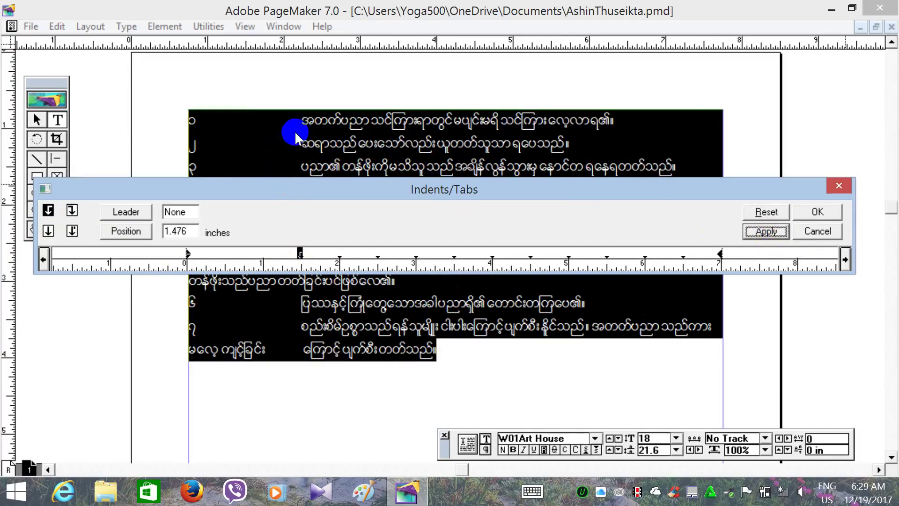
left_click(773, 211)
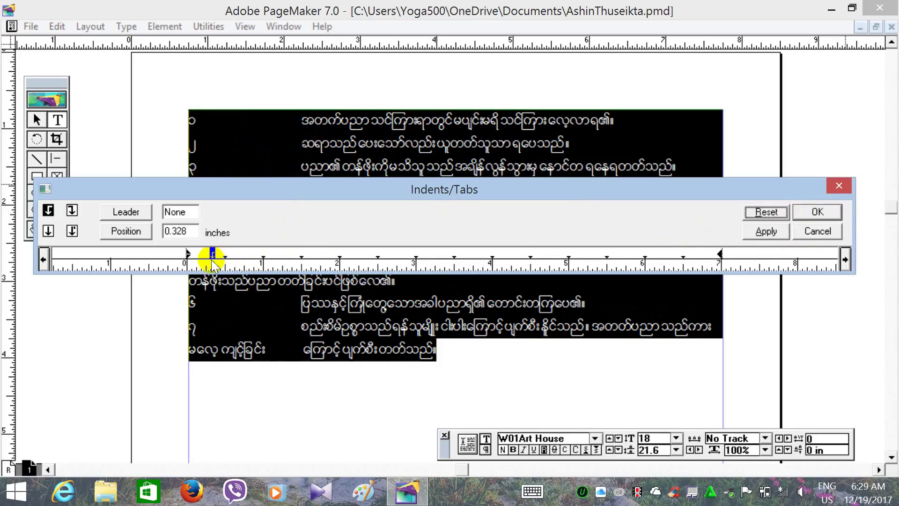
left_click(765, 231)
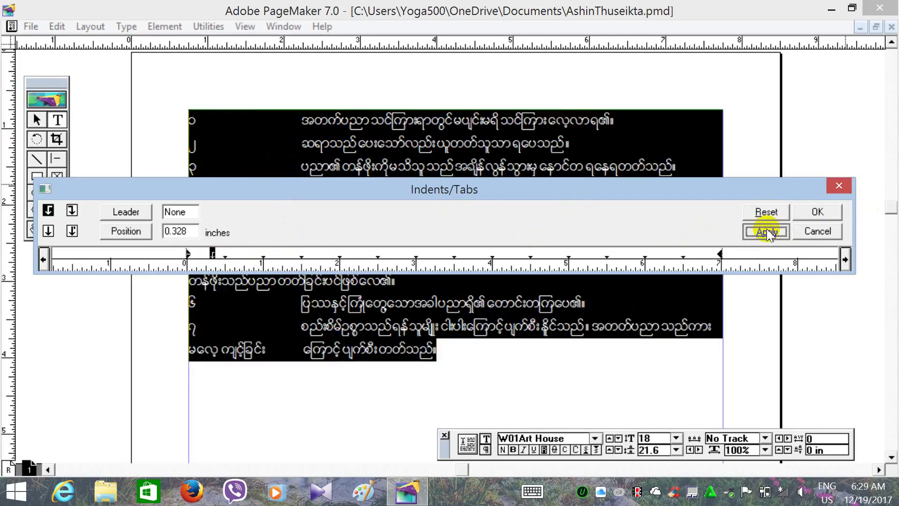
left_click(803, 208)
Insert tabs before the wrapped lines so they align under the item text.
left_click(456, 317)
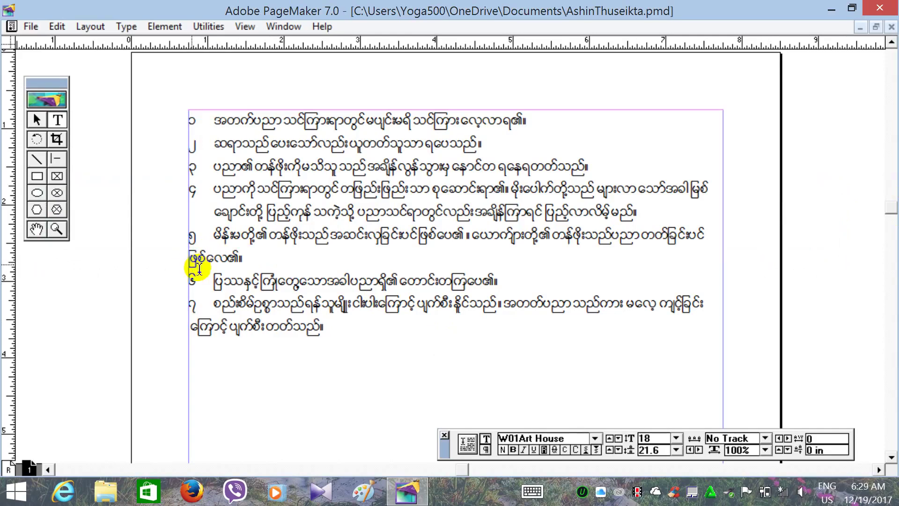
key("Tab")
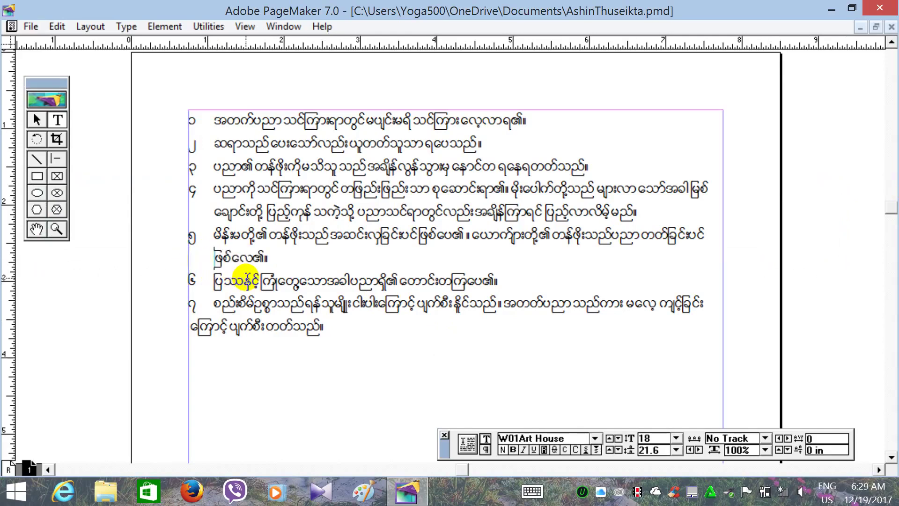
key("Tab")
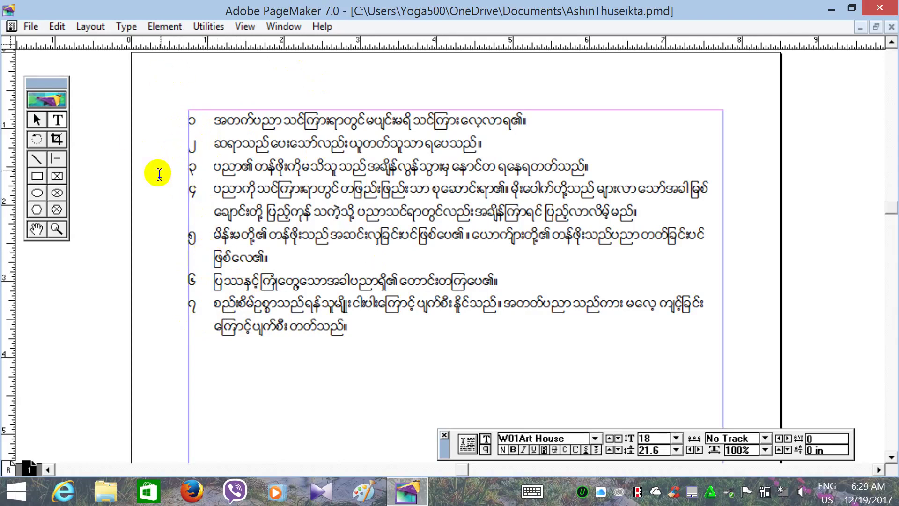
Select all the text and remove the numbering in Bullets and numbering.
key("ctrl+a")
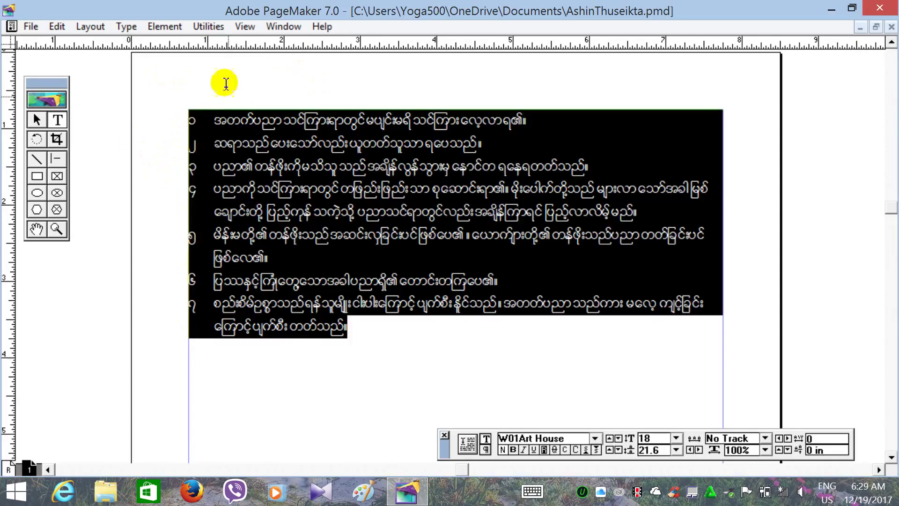
left_click(217, 32)
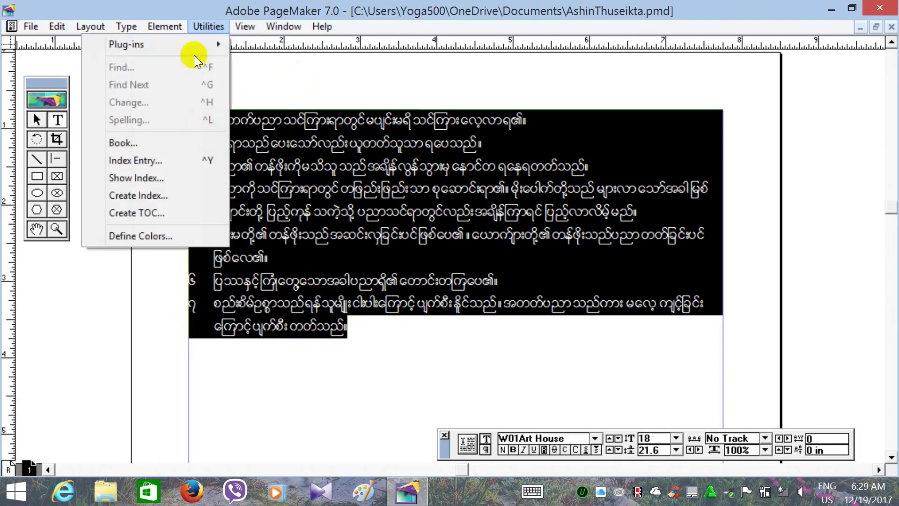
mouse_move(140, 44)
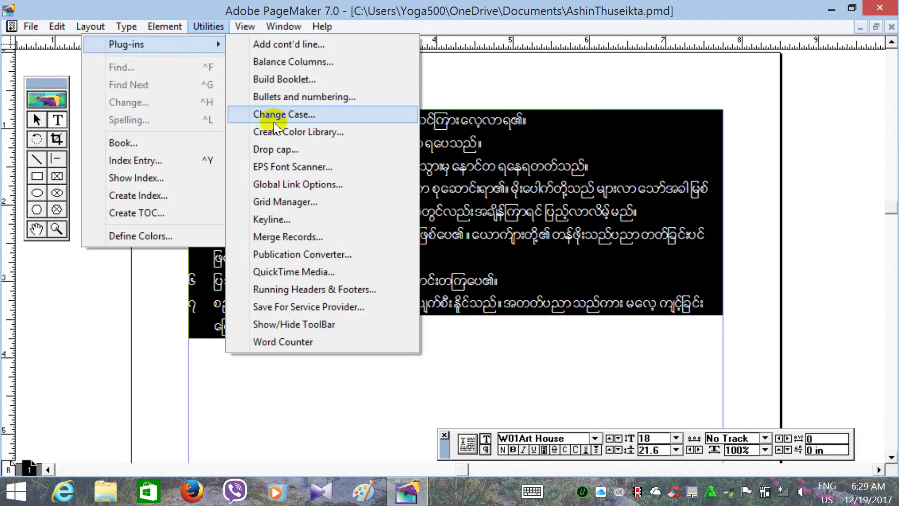
left_click(269, 98)
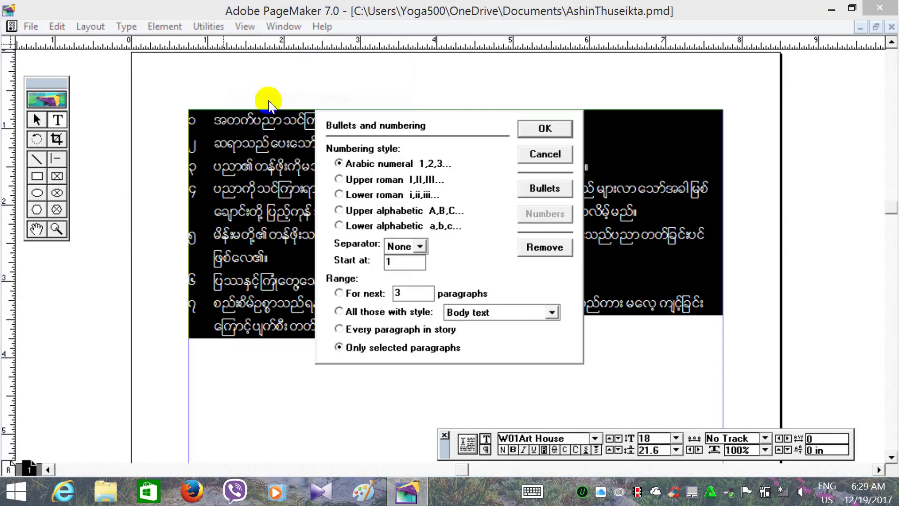
left_click(545, 249)
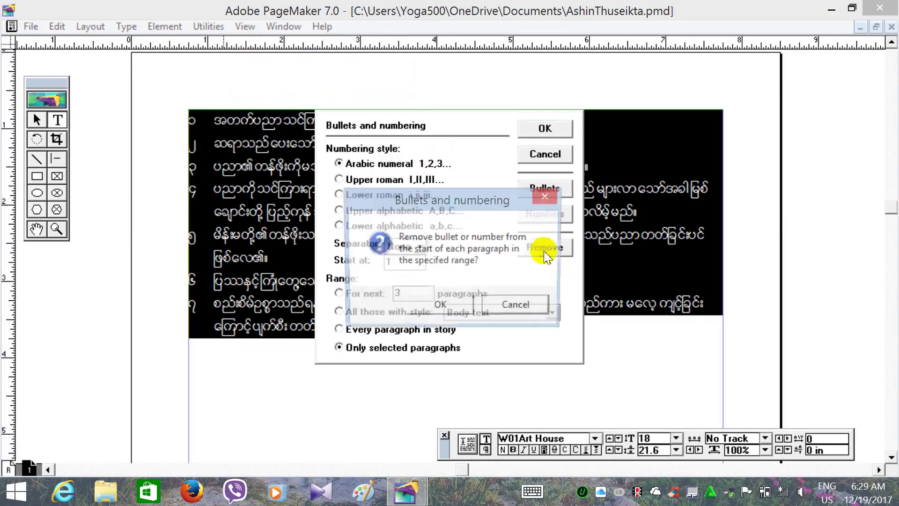
left_click(414, 307)
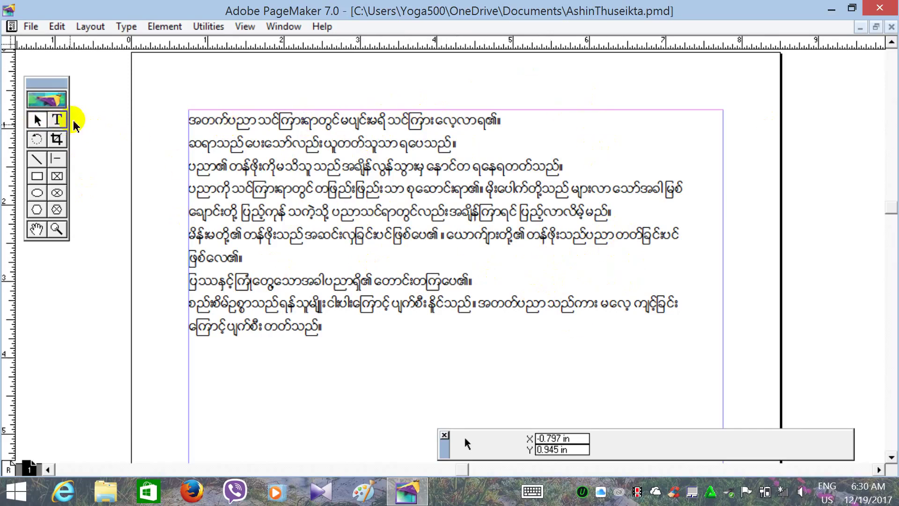
Select all the text and set two column guides on the page.
left_click(57, 119)
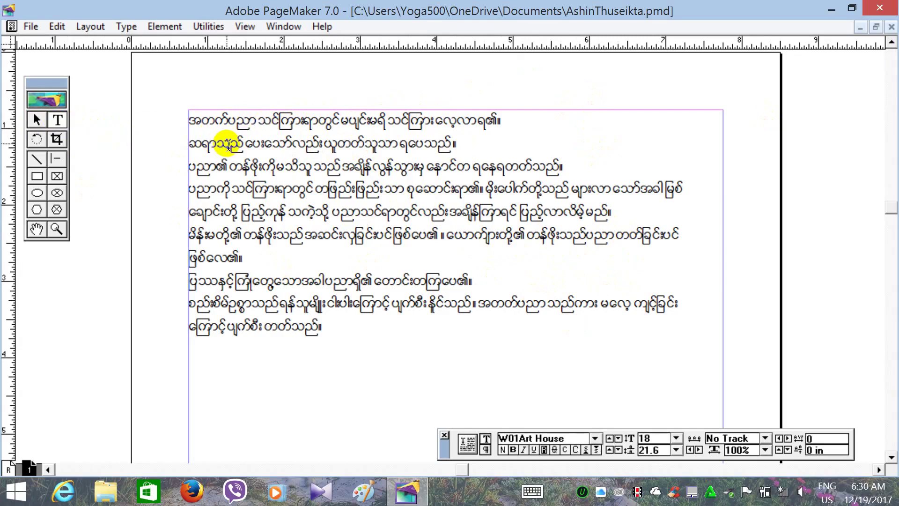
key("ctrl+a")
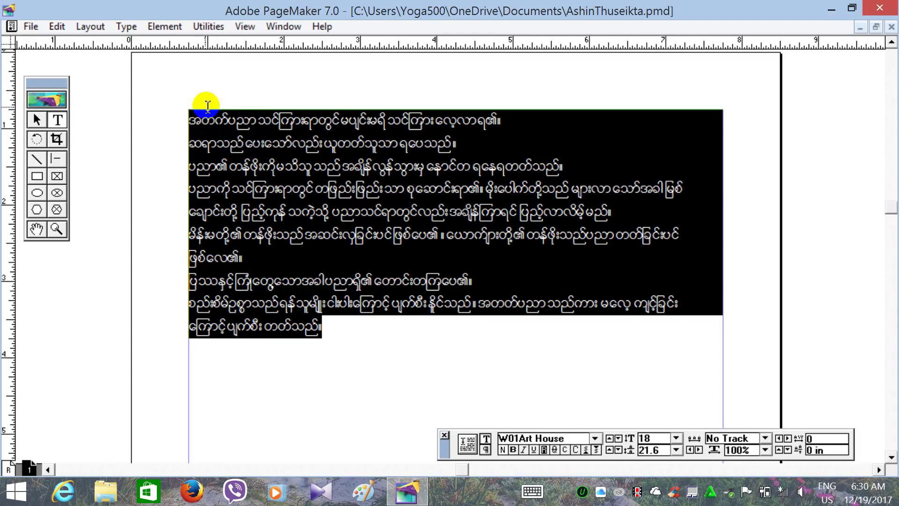
left_click(164, 30)
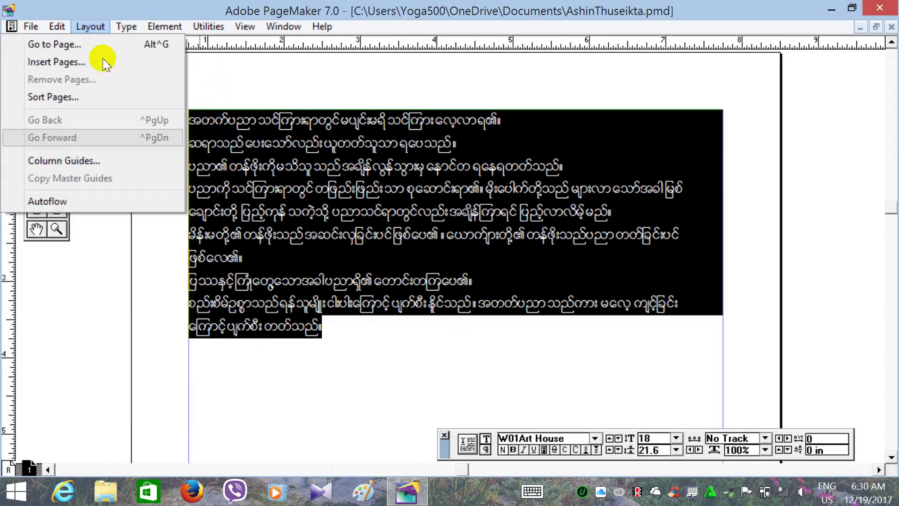
mouse_move(90, 26)
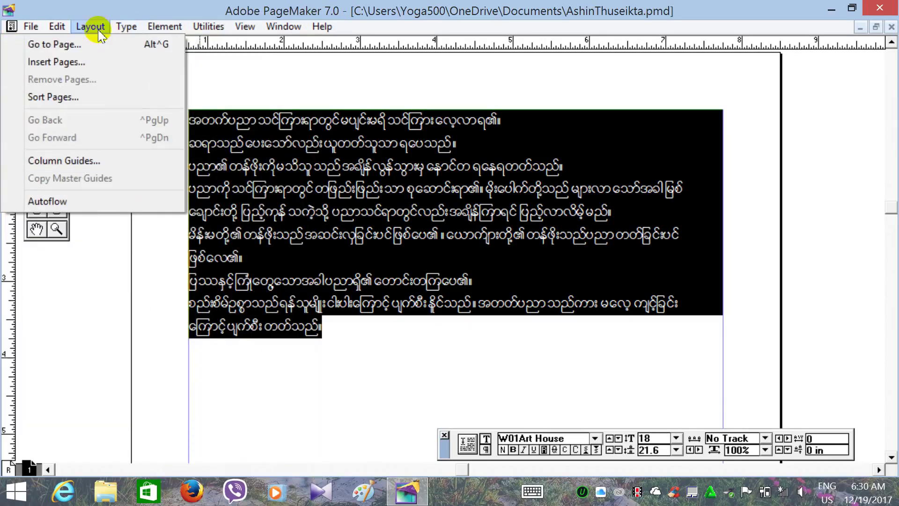
left_click(59, 167)
type("2")
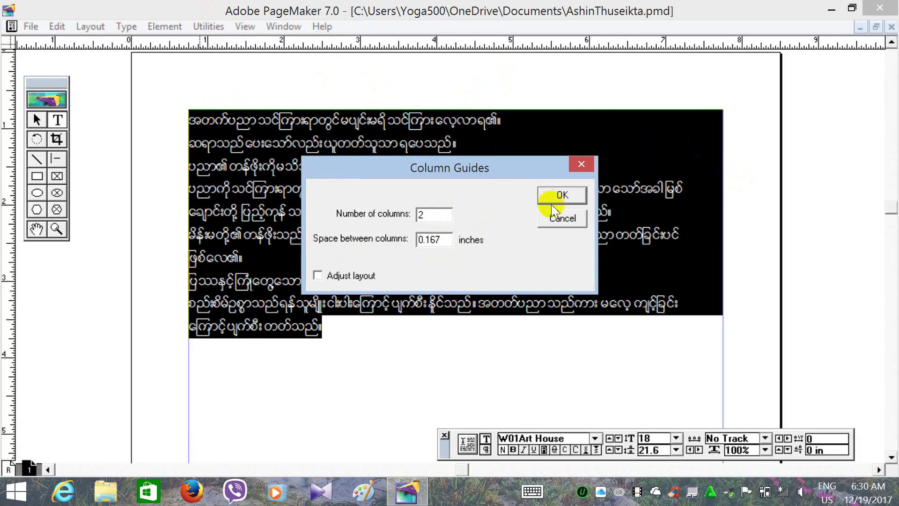
left_click(565, 196)
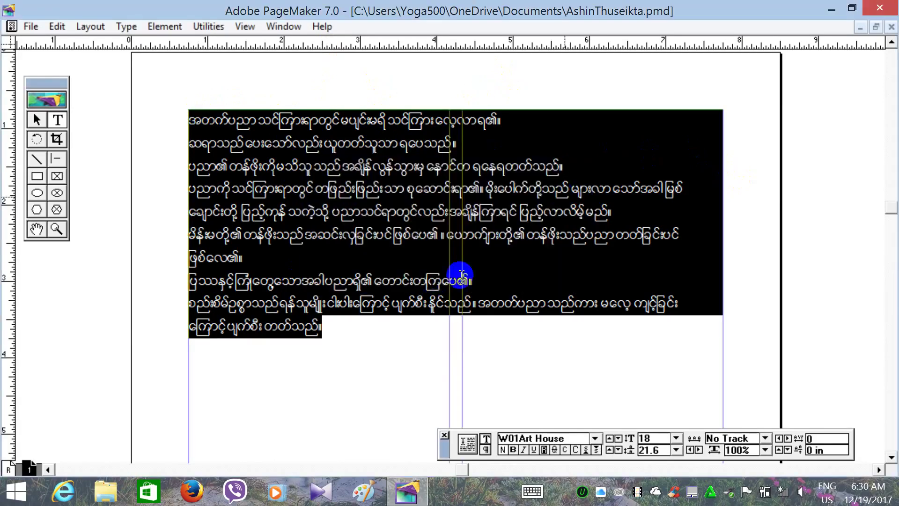
left_click(457, 345)
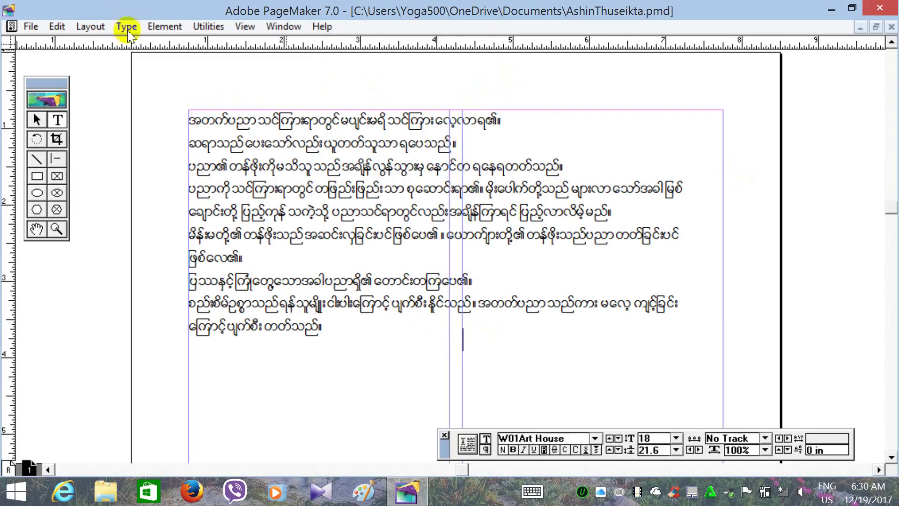
Reset to one column, then reapply two columns with Adjust layout to reflow the text.
left_click(102, 29)
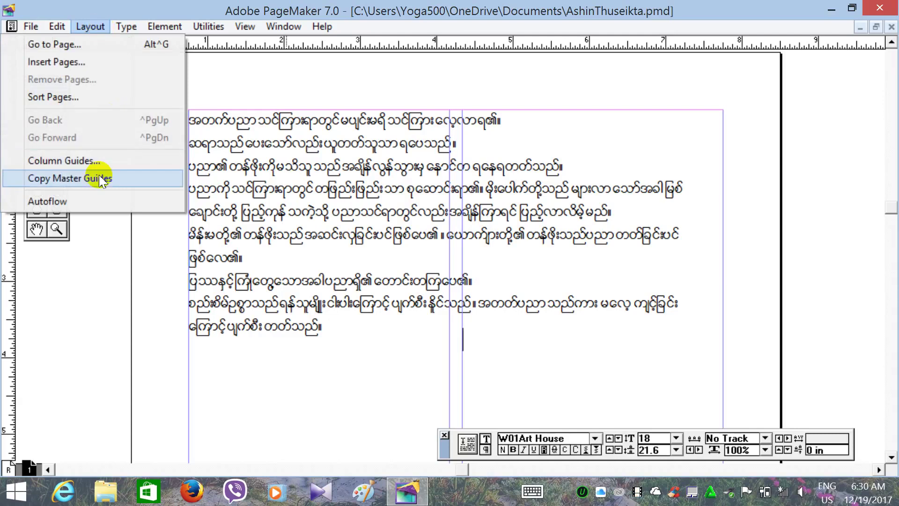
left_click(86, 160)
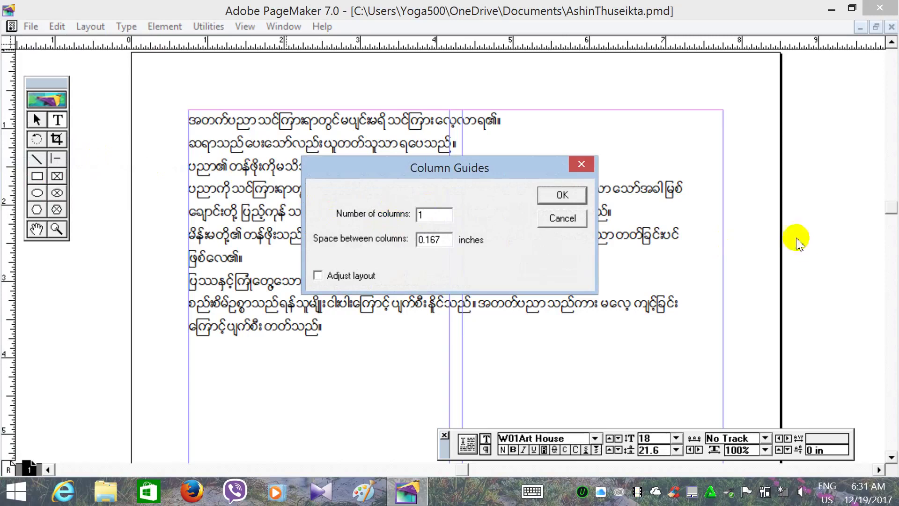
left_click(565, 197)
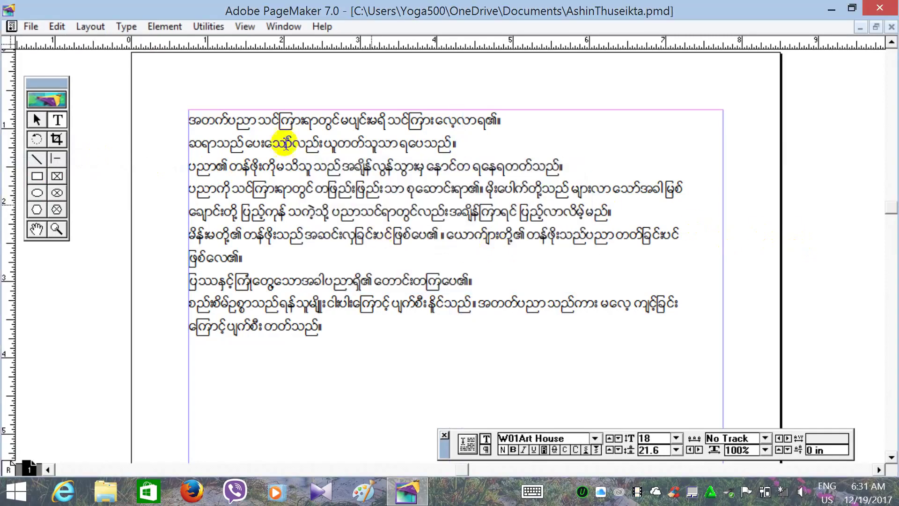
left_click(276, 167)
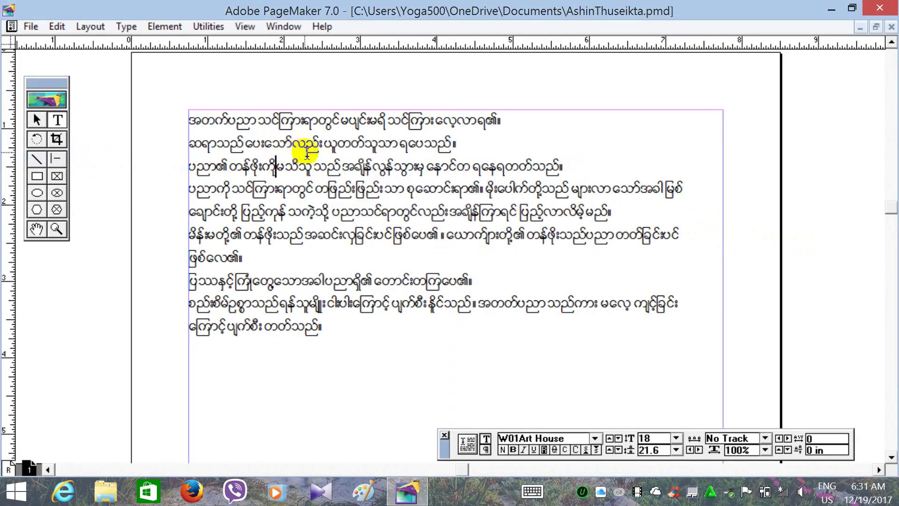
key("ctrl+a")
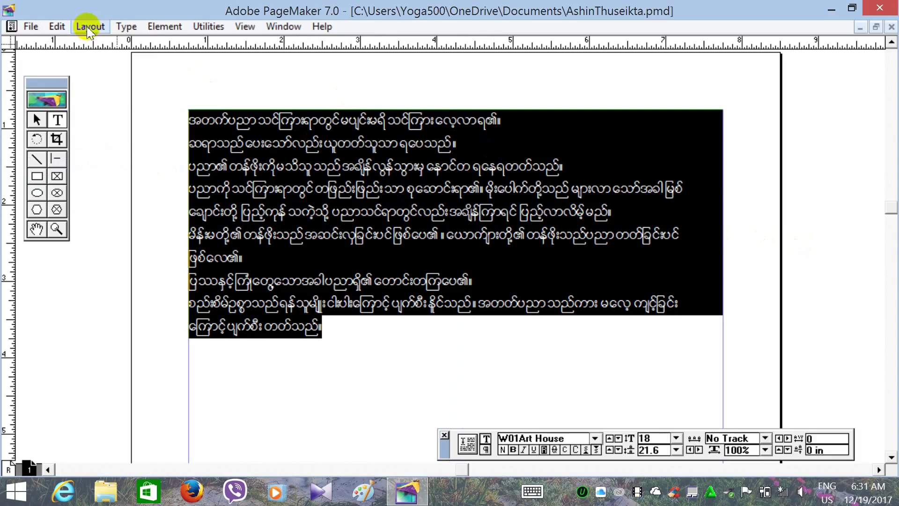
left_click(88, 29)
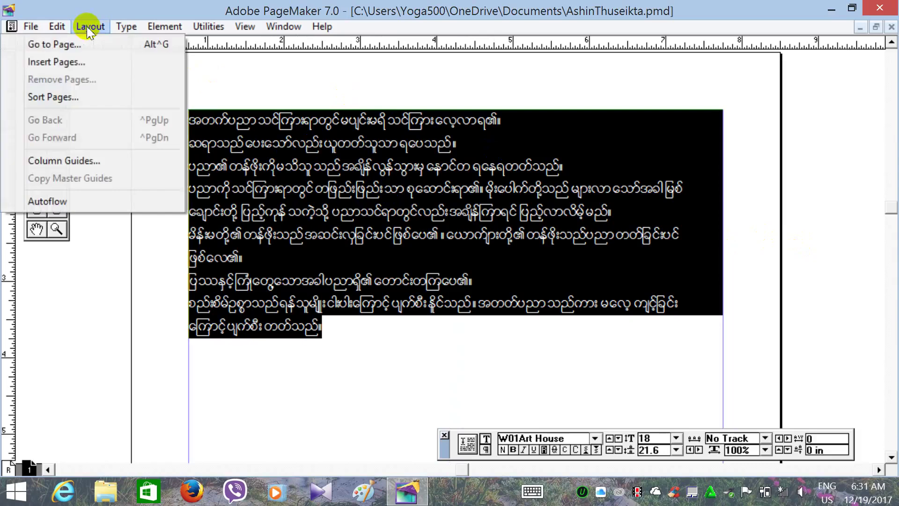
left_click(73, 161)
type("2")
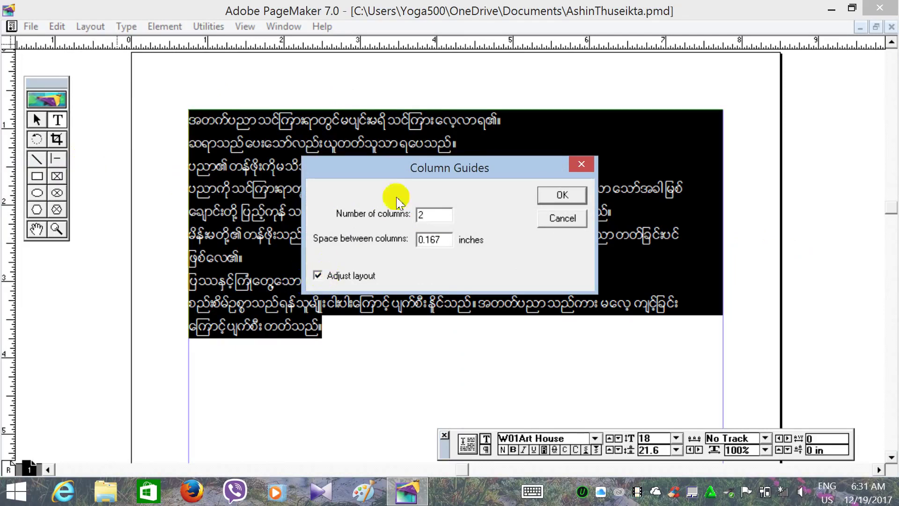
left_click(562, 196)
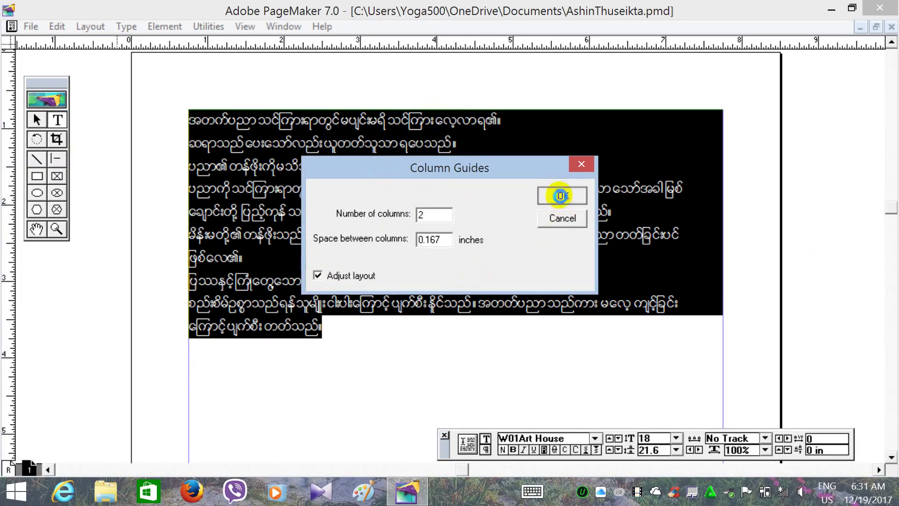
left_click(393, 364)
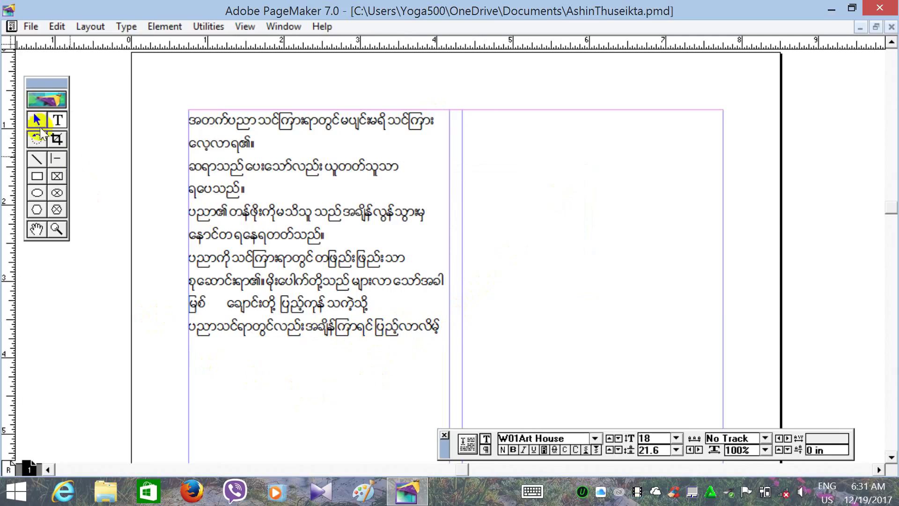
Extend the left-column Burmese text block downward until its final paragraphs appear.
left_click(37, 119)
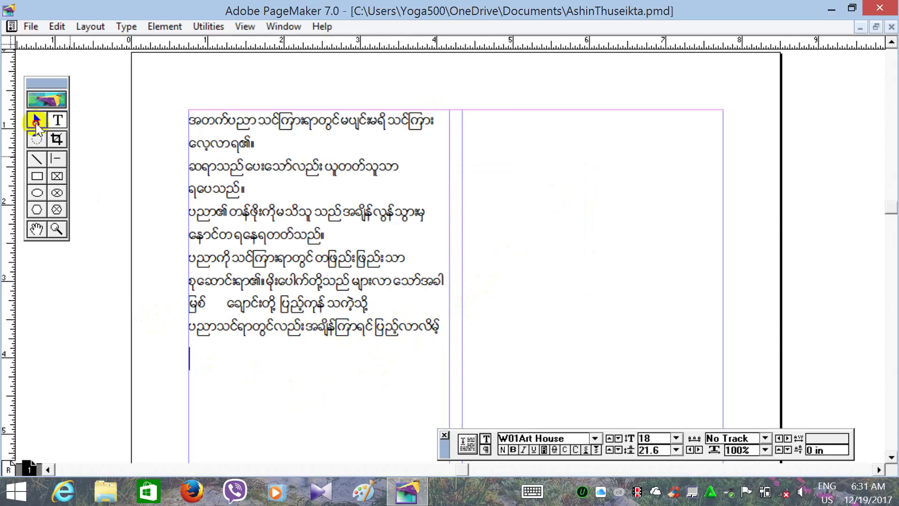
left_click(270, 262)
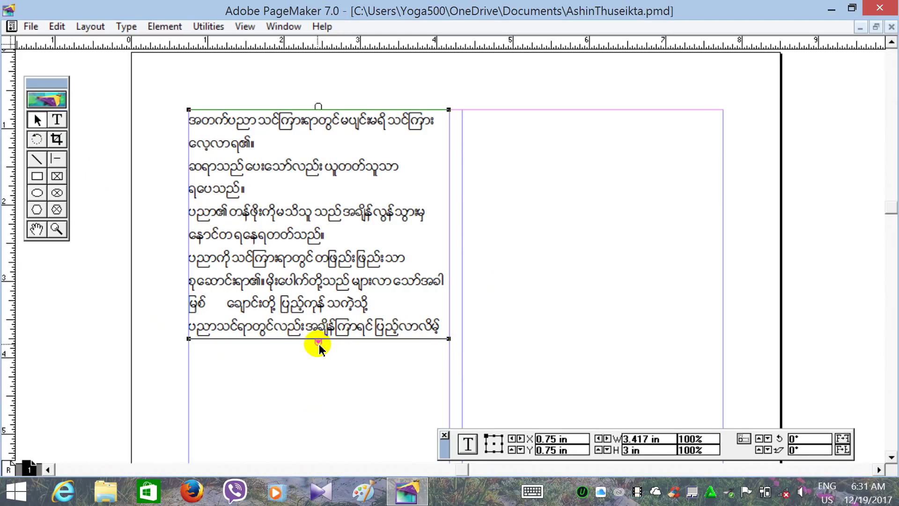
left_click_drag(318, 345, 303, 434)
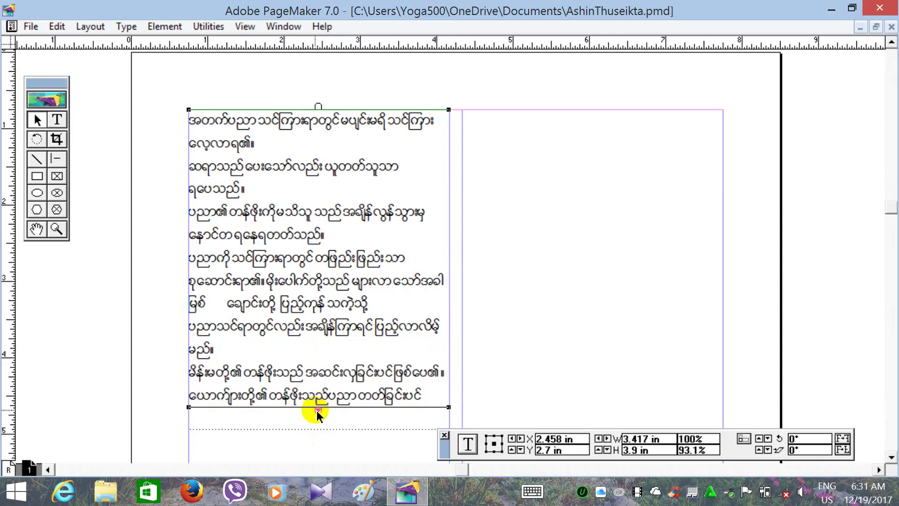
left_click_drag(318, 407, 323, 455)
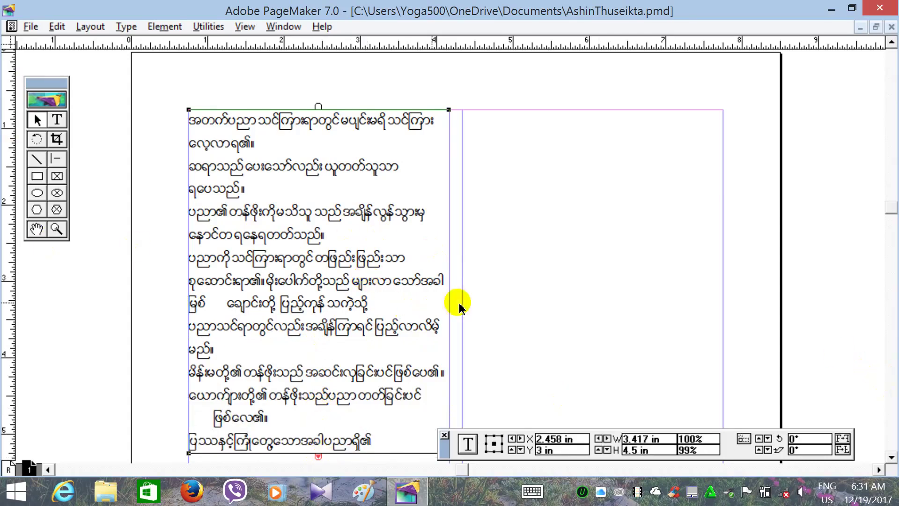
left_click_drag(475, 305, 511, 87)
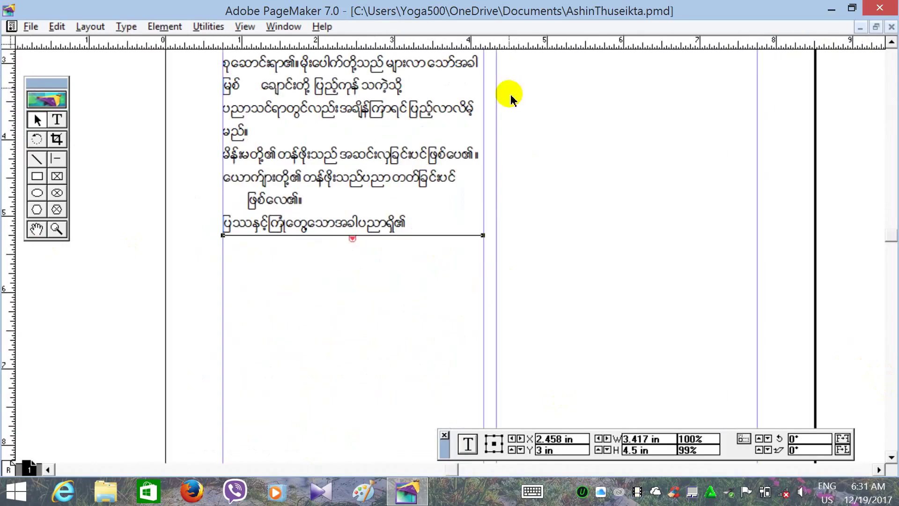
left_click_drag(526, 236, 513, 140)
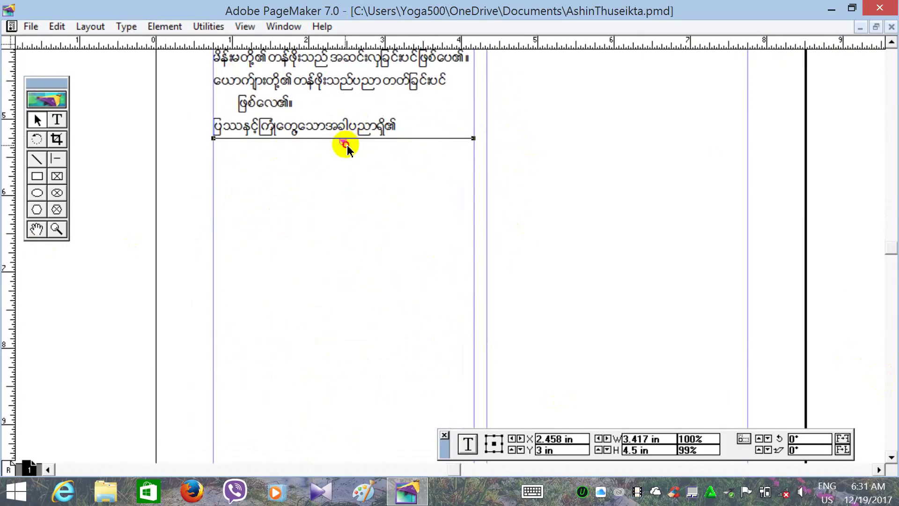
left_click_drag(346, 146, 357, 327)
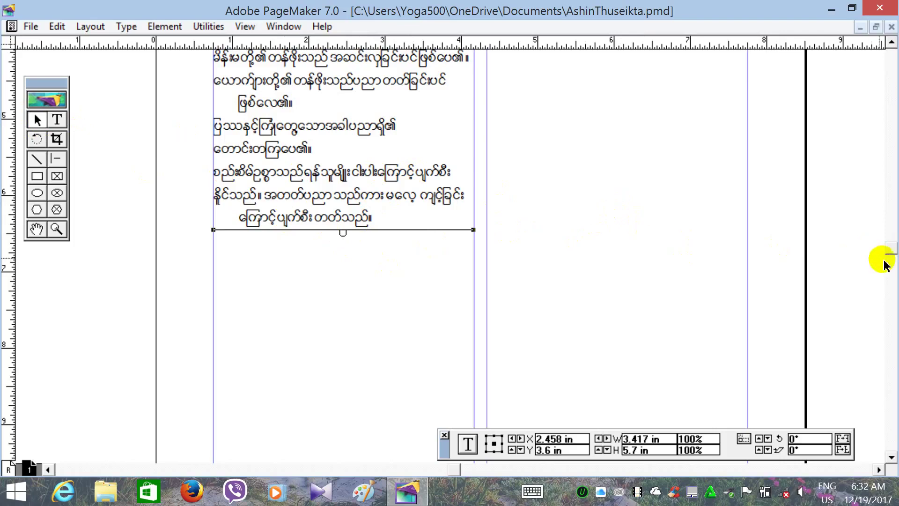
left_click_drag(892, 244, 889, 224)
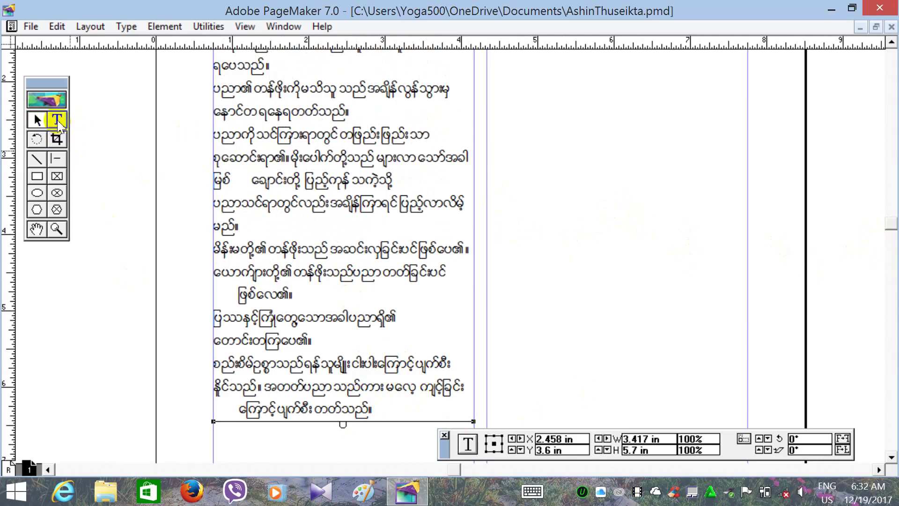
Copy the whole Burmese story and paste it after its last line.
left_click(56, 120)
left_click(328, 341)
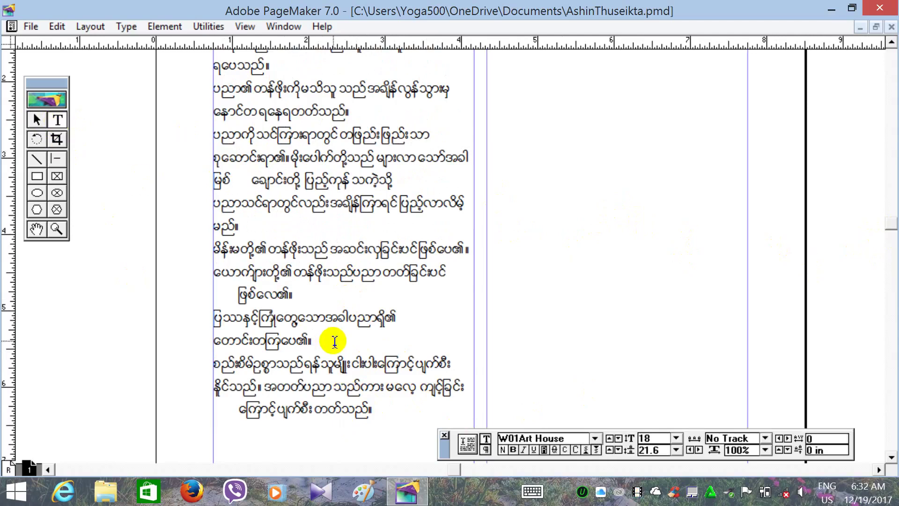
key("ctrl+a")
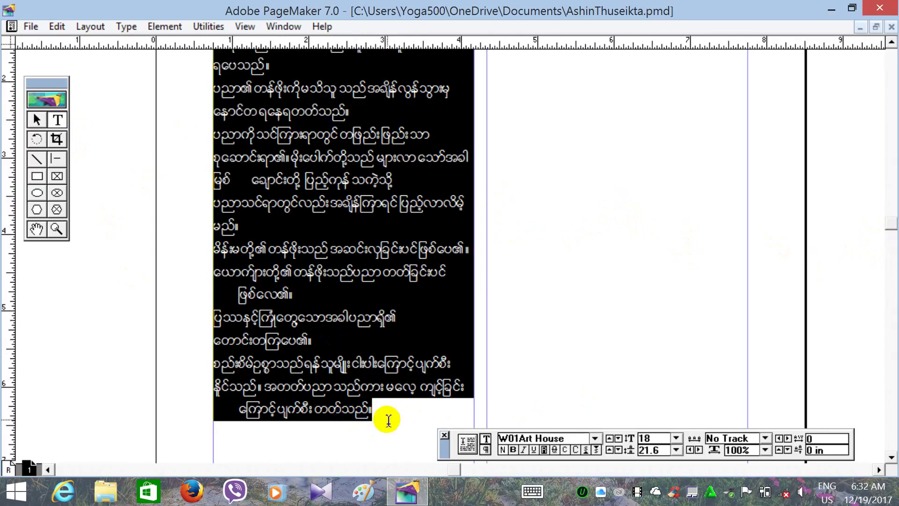
left_click(388, 420)
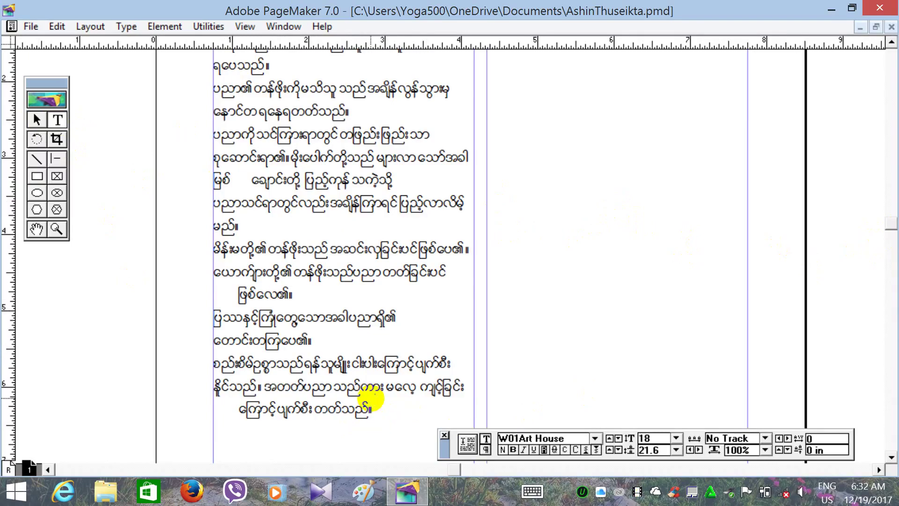
scroll(370, 399, "down", 3)
key("BackSpace")
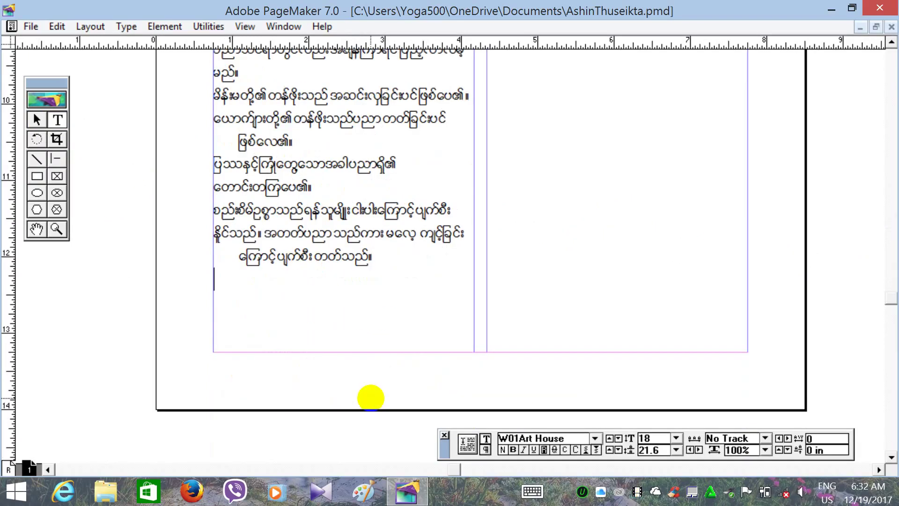
key("ctrl+v")
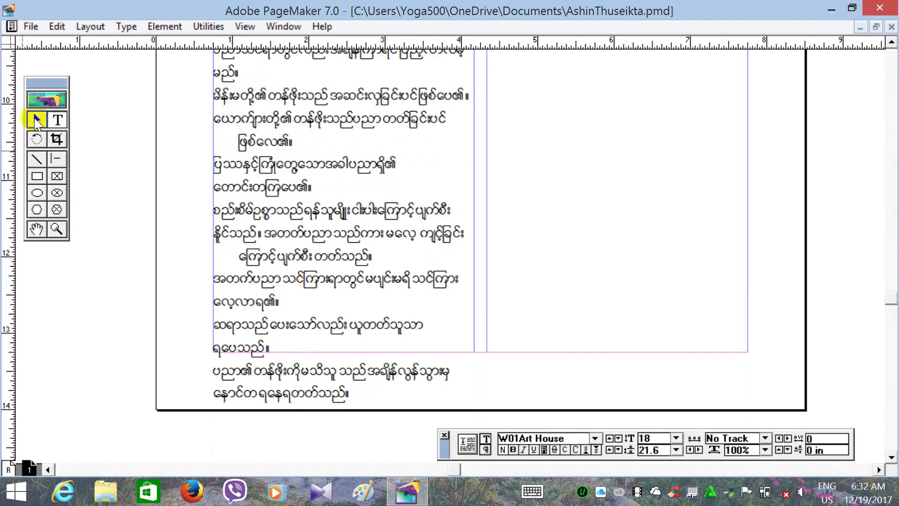
Shorten the left text block so it ends at the column bottom.
left_click(37, 121)
left_click(251, 316)
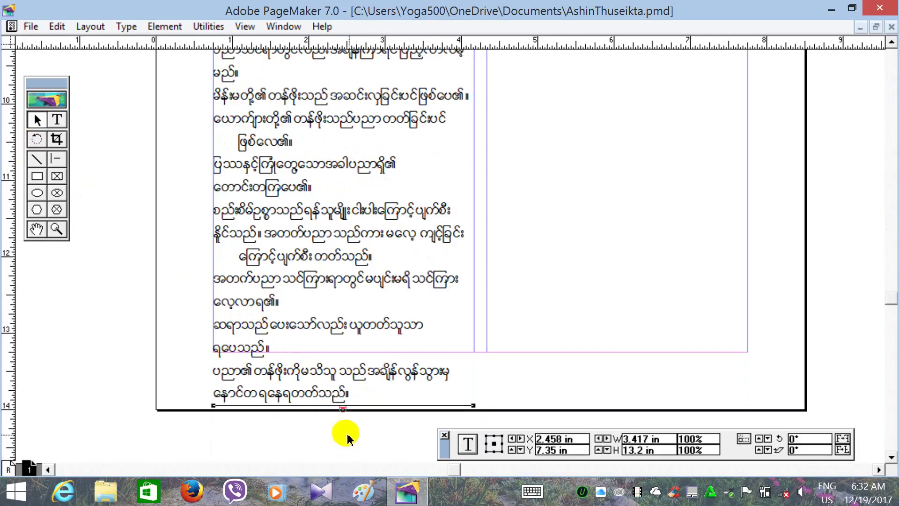
left_click_drag(343, 406, 345, 338)
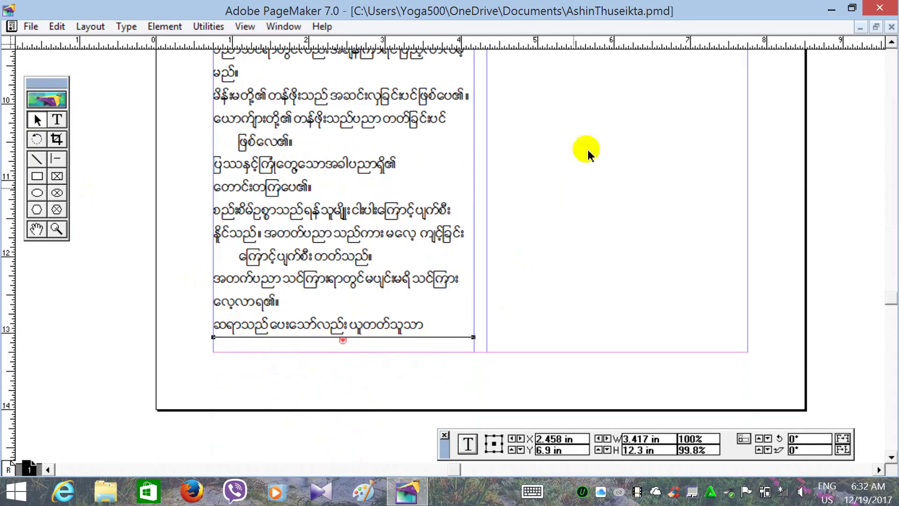
Flow the overflow text into the right column, aligned with the left column's top.
left_click(342, 341)
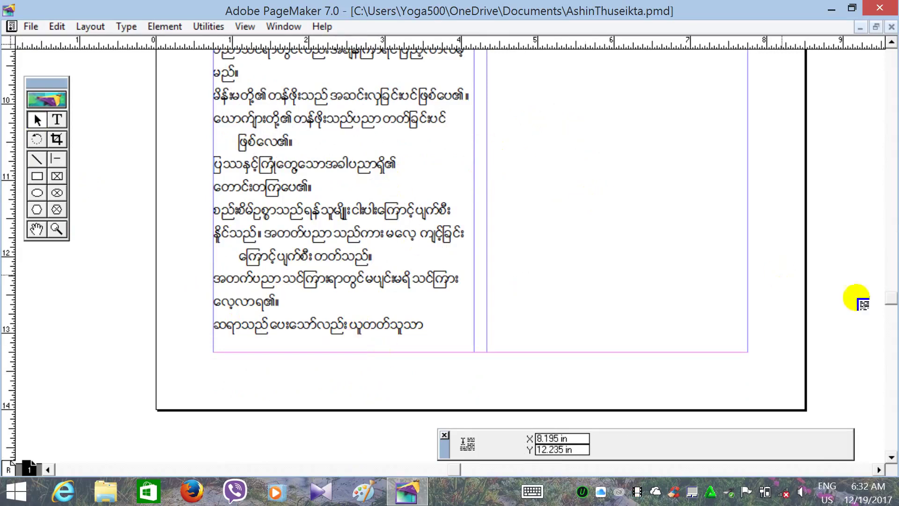
left_click_drag(889, 297, 890, 196)
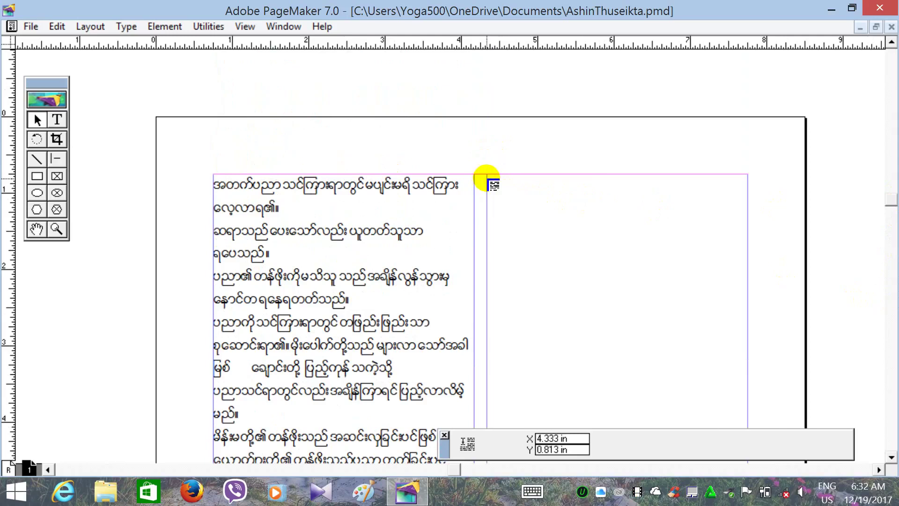
left_click(493, 185)
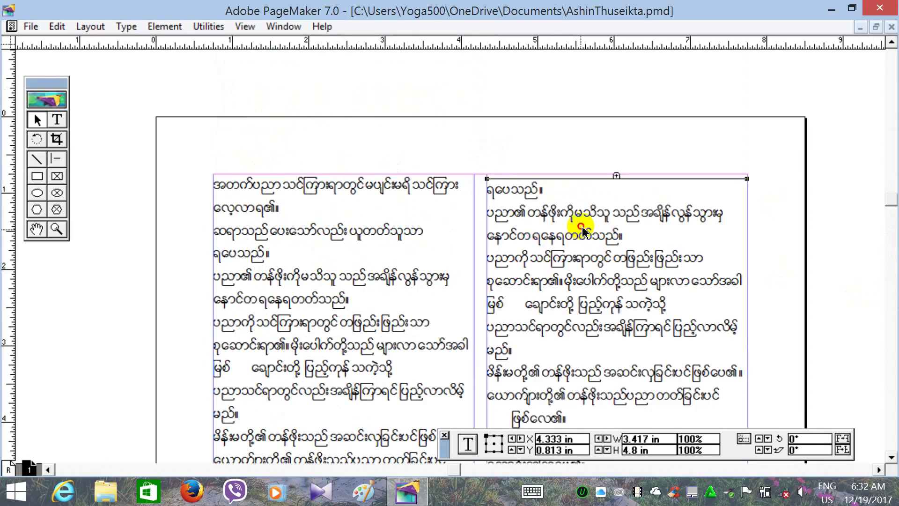
left_click_drag(583, 230, 582, 225)
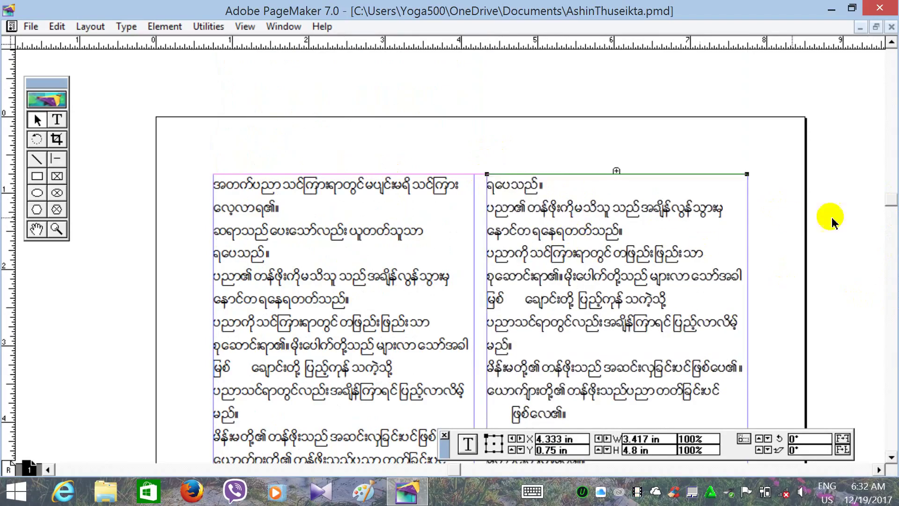
left_click(892, 211)
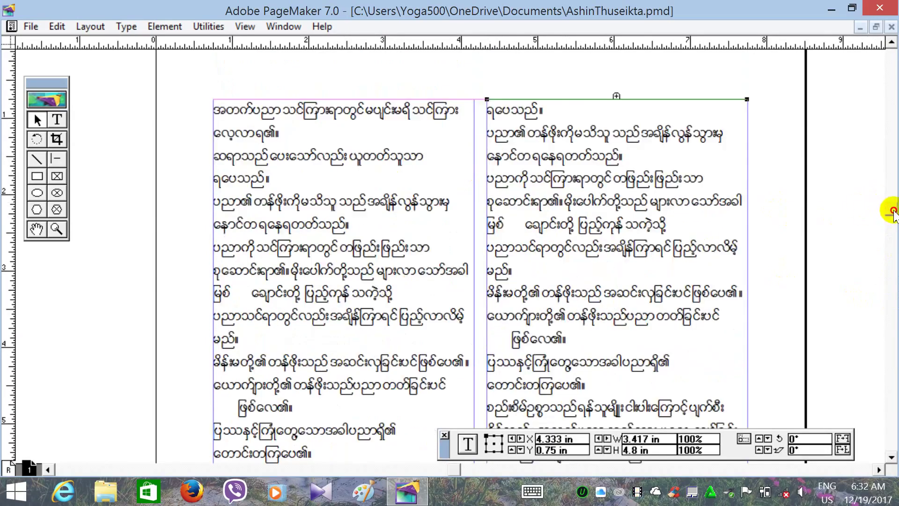
left_click(892, 225)
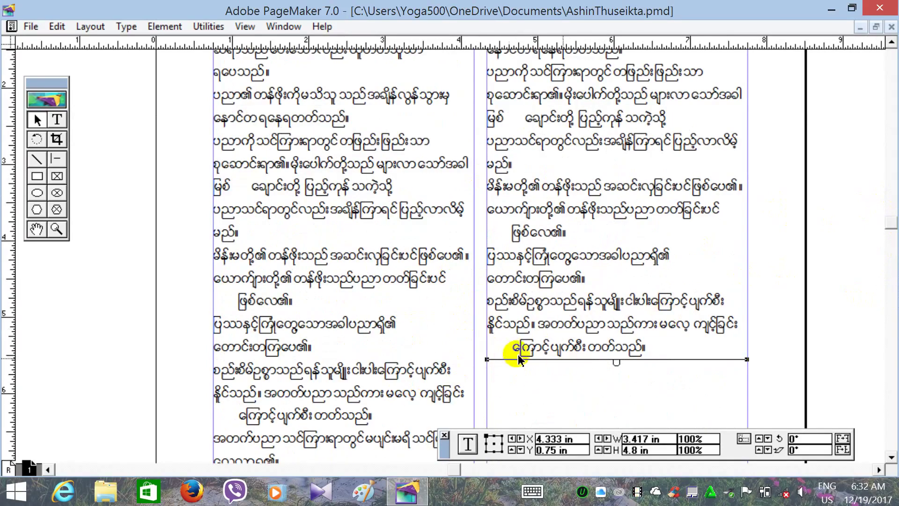
left_click(525, 402)
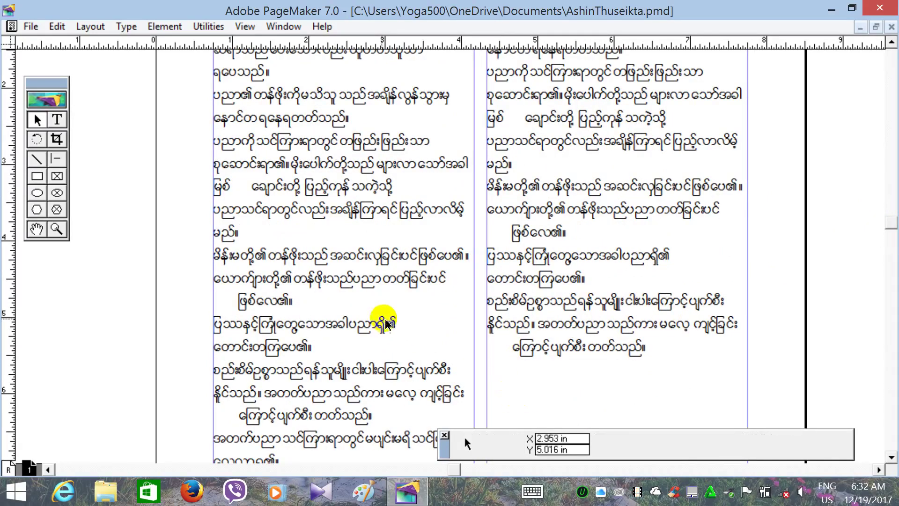
Set Column Guides to 1 column with Adjust layout checked.
left_click(93, 30)
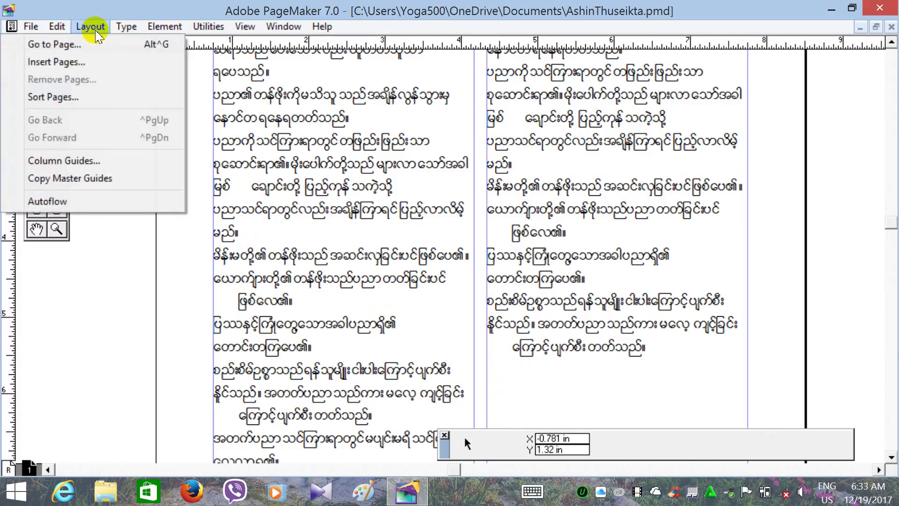
left_click(67, 161)
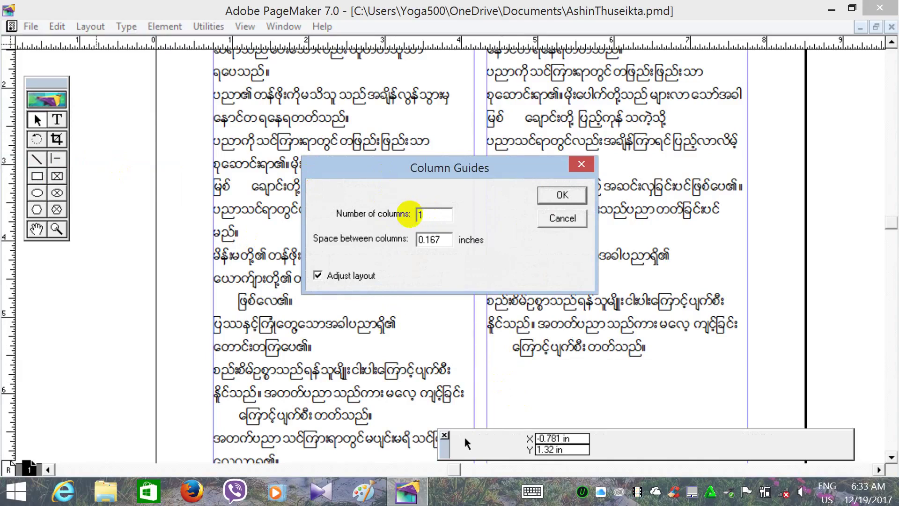
left_click(560, 195)
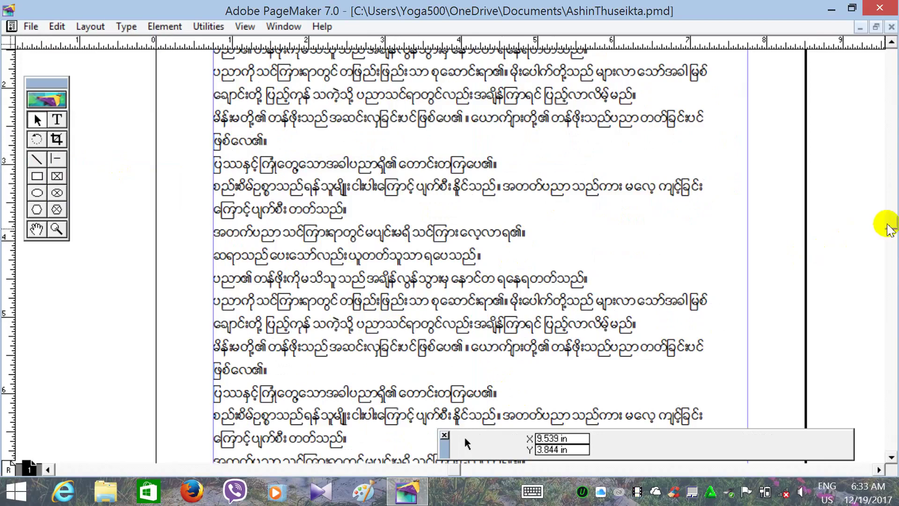
Select all of the Burmese story text and delete it.
left_click(891, 205)
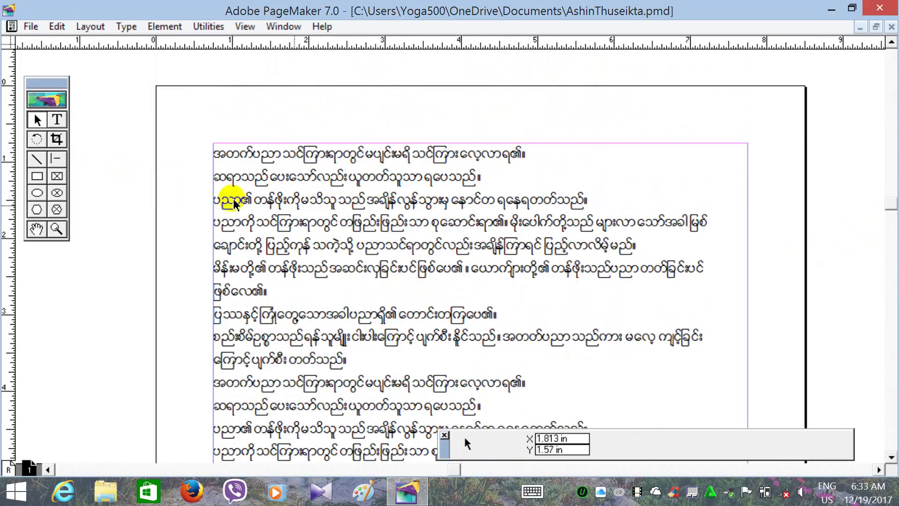
left_click(57, 121)
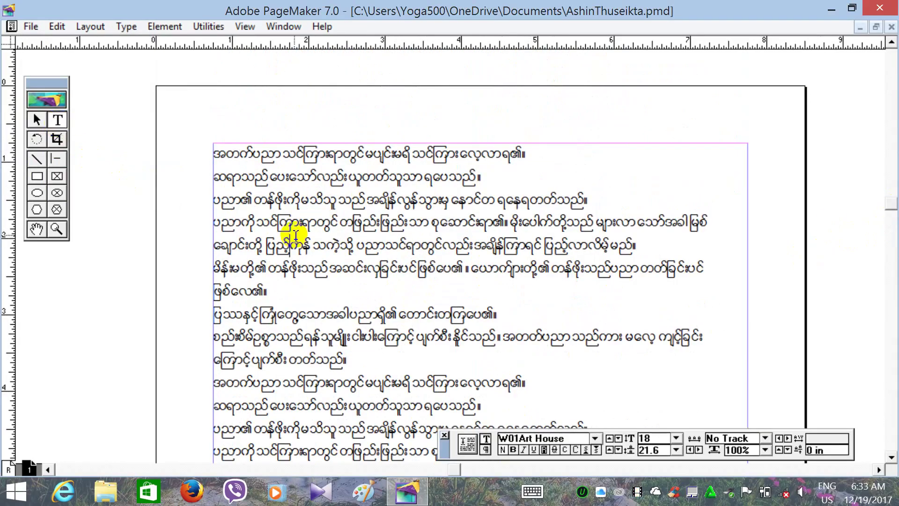
key("ctrl+a")
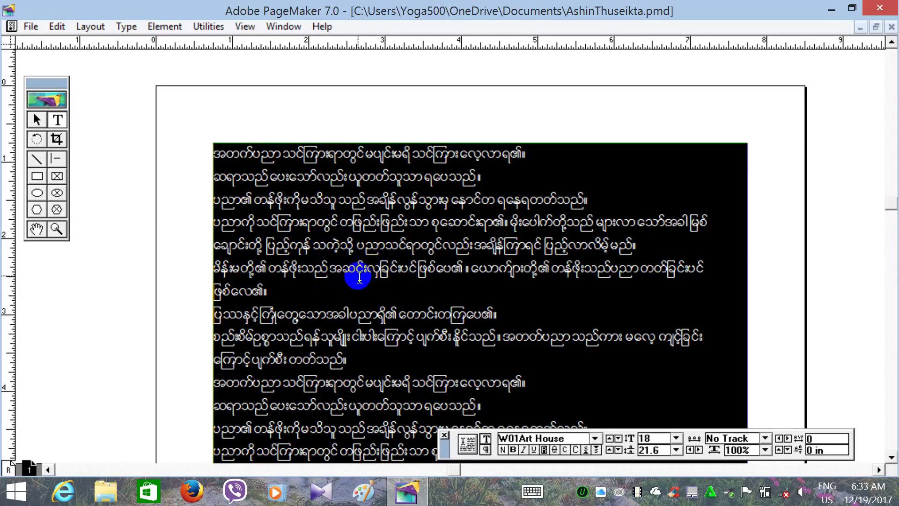
key("Delete")
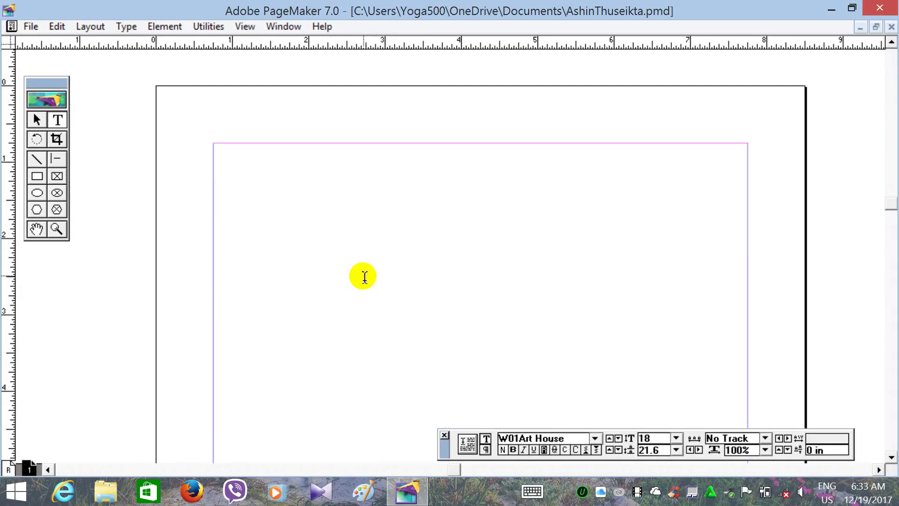
Open the Layout menu to reach the Column Guides command.
left_click(93, 30)
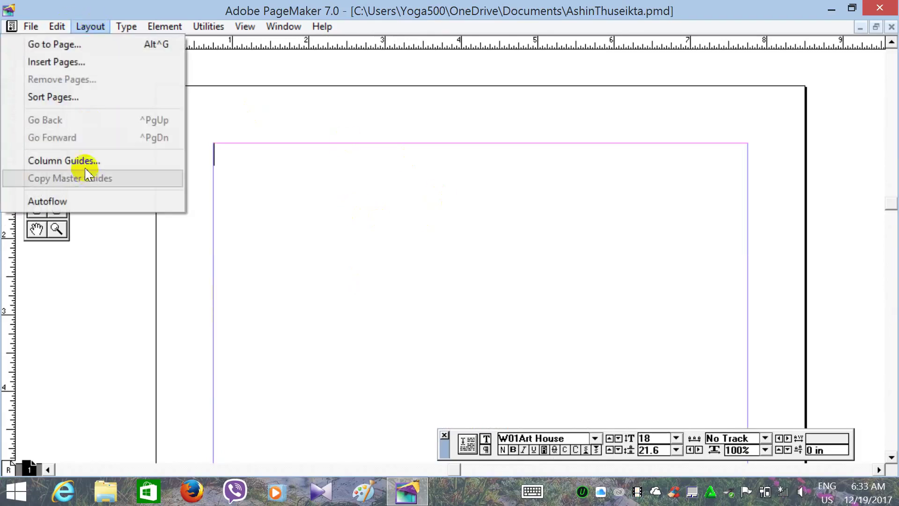